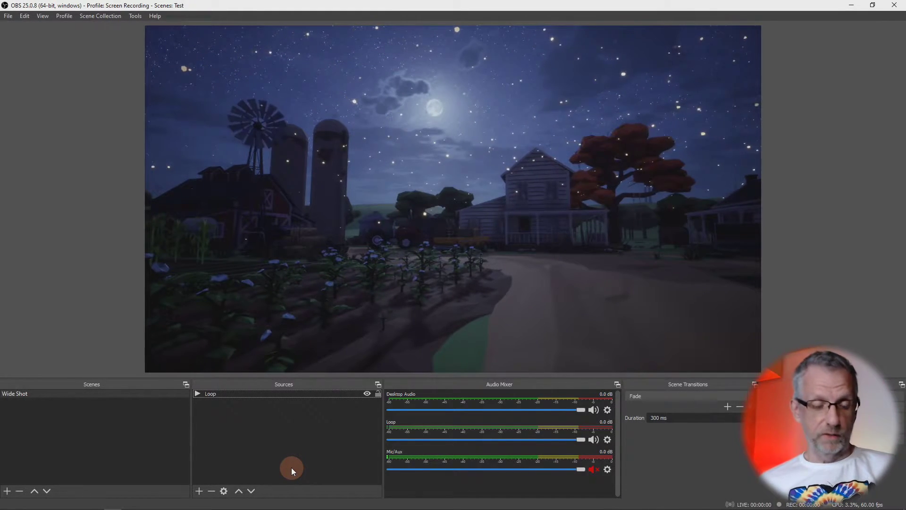
Step: Switch to the versluis.com round cutout mask post and scroll down to the fuzzy black dot image
key(alt+Tab)
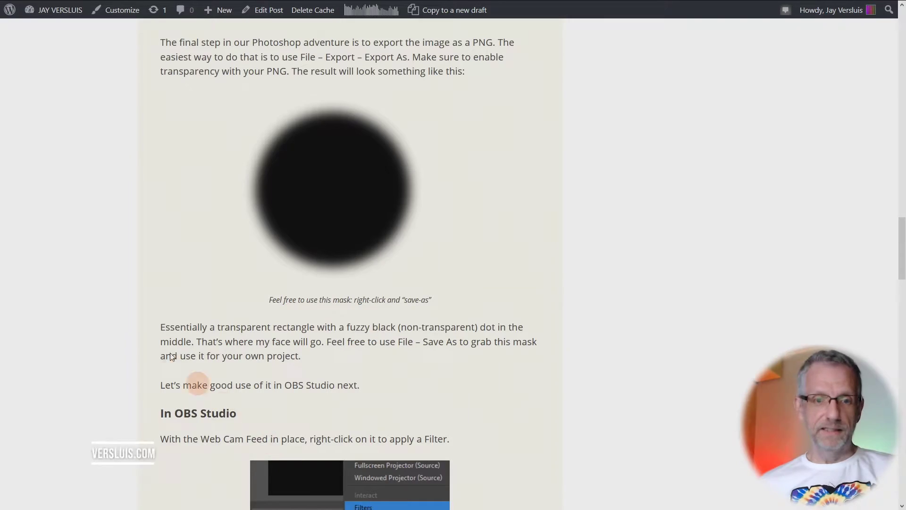
scroll(168, 342, up, 15)
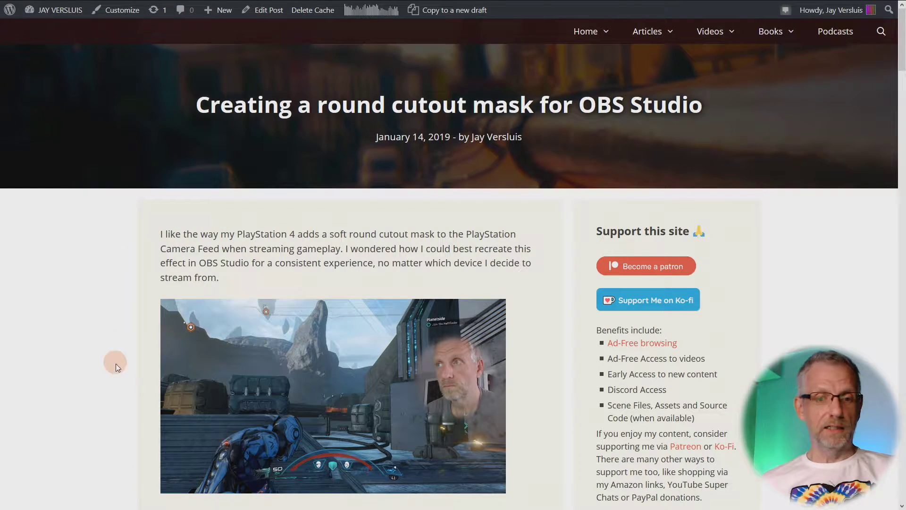
scroll(118, 359, down, 2)
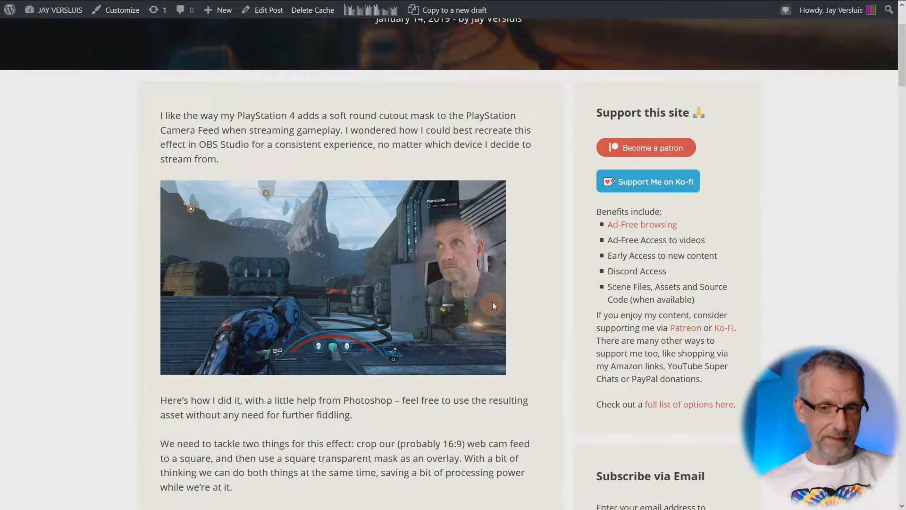
scroll(16, 348, down, 6)
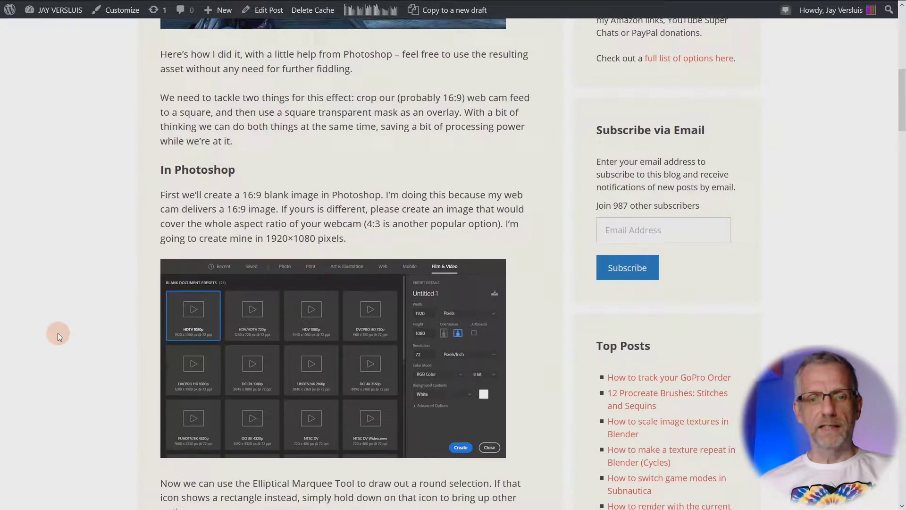
scroll(58, 333, down, 15)
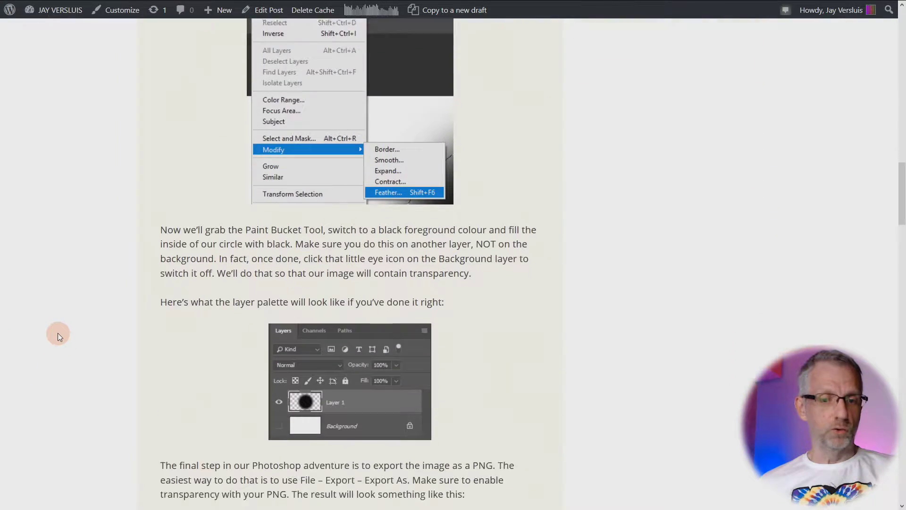
scroll(57, 333, down, 8)
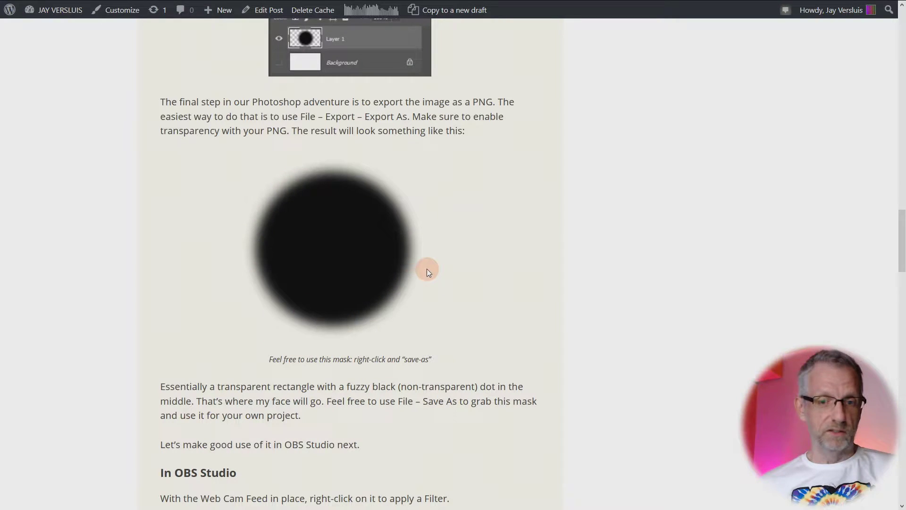
right_click(344, 248)
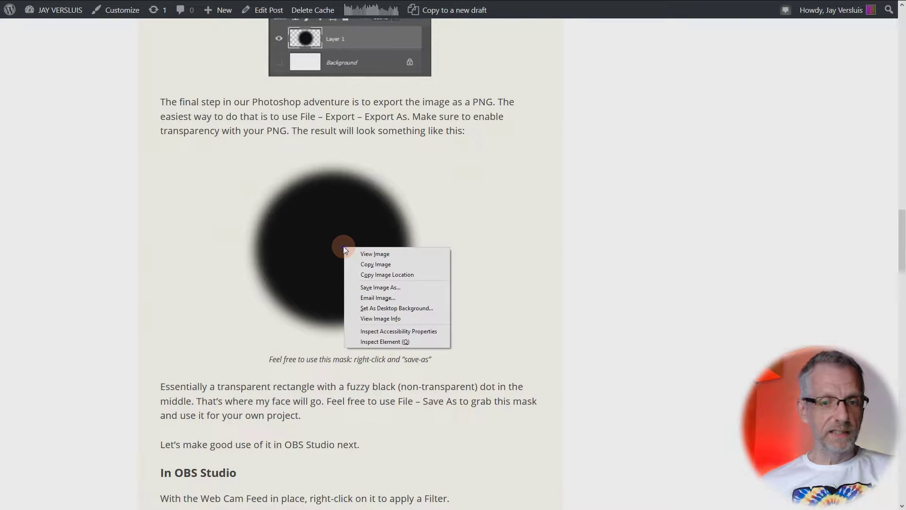
click(409, 289)
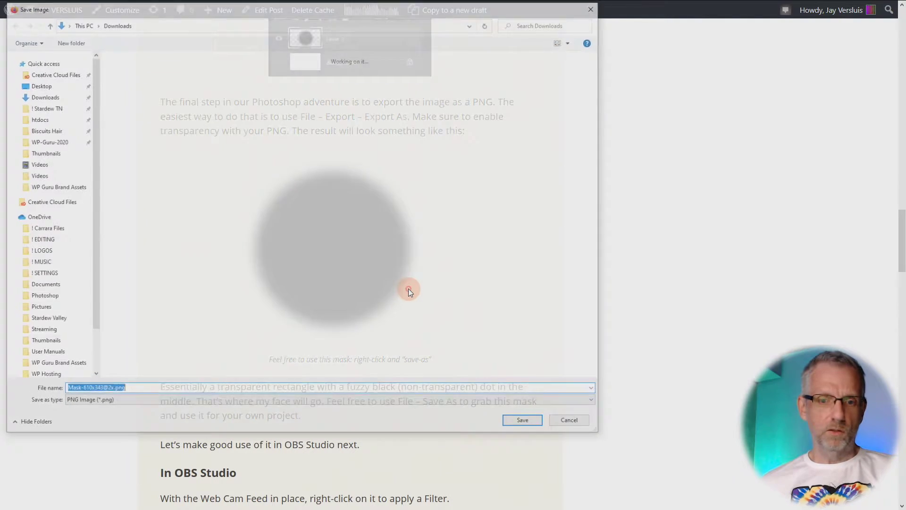
scroll(32, 118, up, 1)
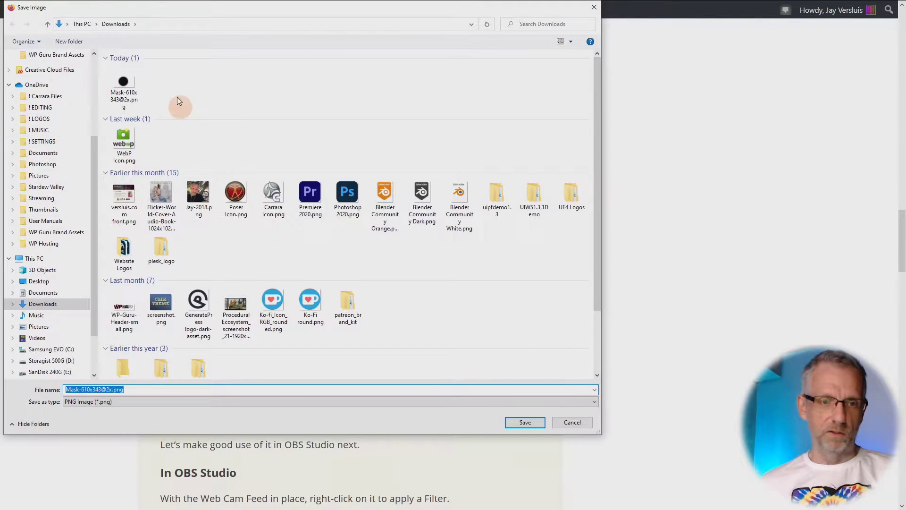
click(183, 113)
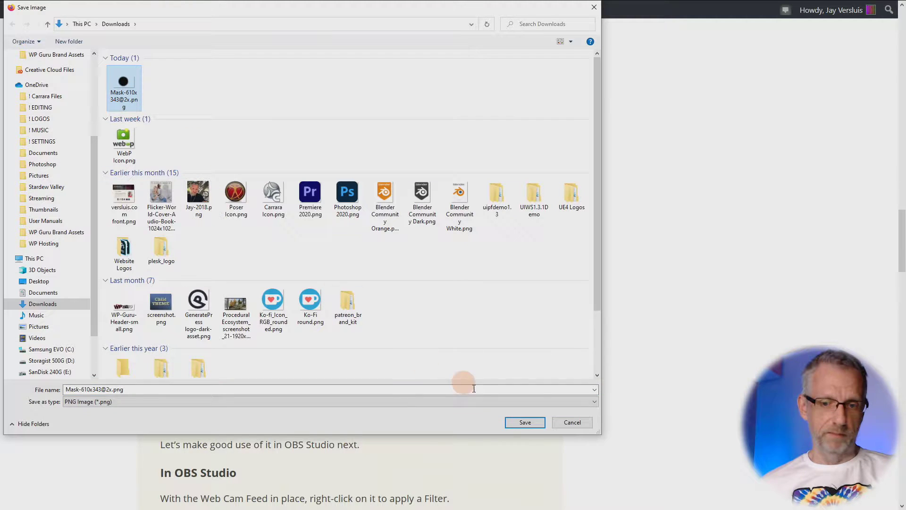
click(520, 422)
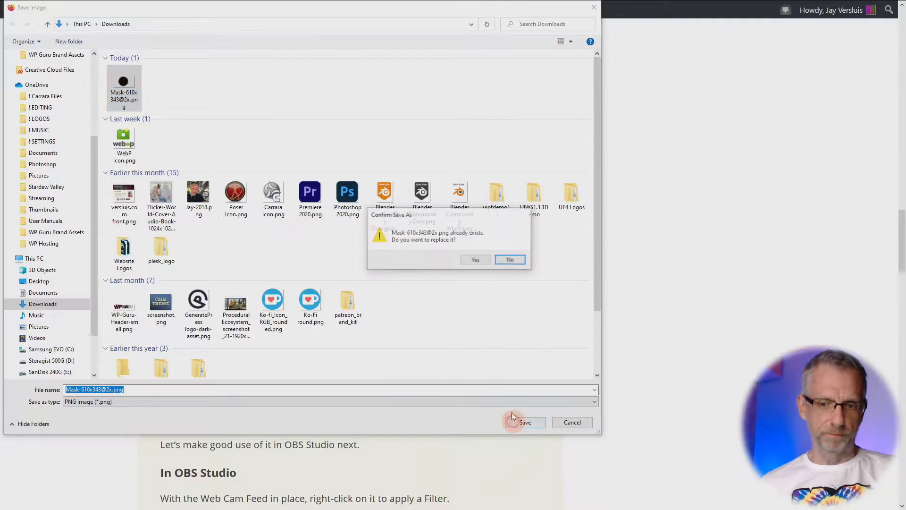
click(473, 260)
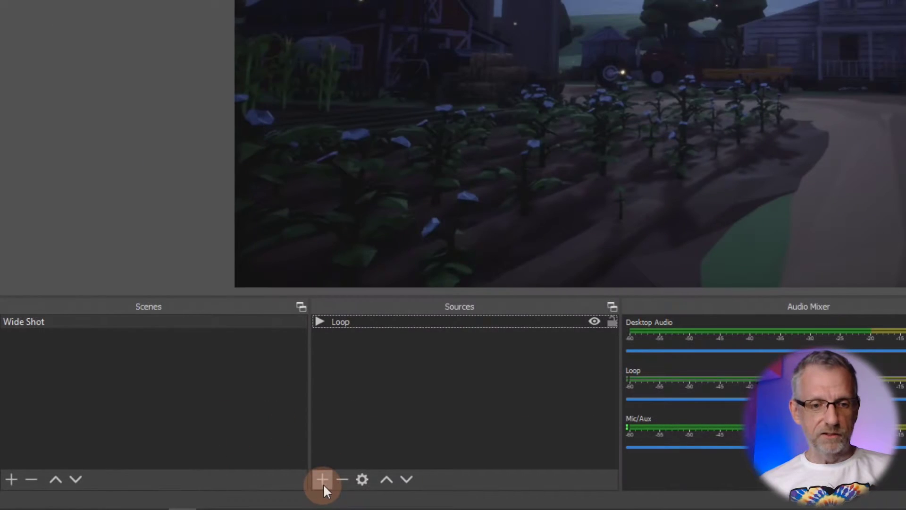
Step: In the Wide Shot scene, open and dismiss the source-type list twice without adding a source
click(324, 481)
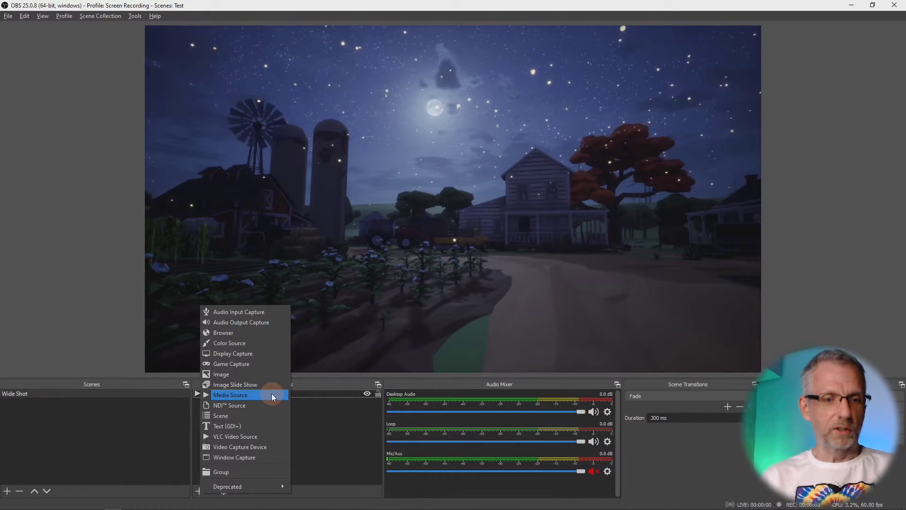
click(104, 362)
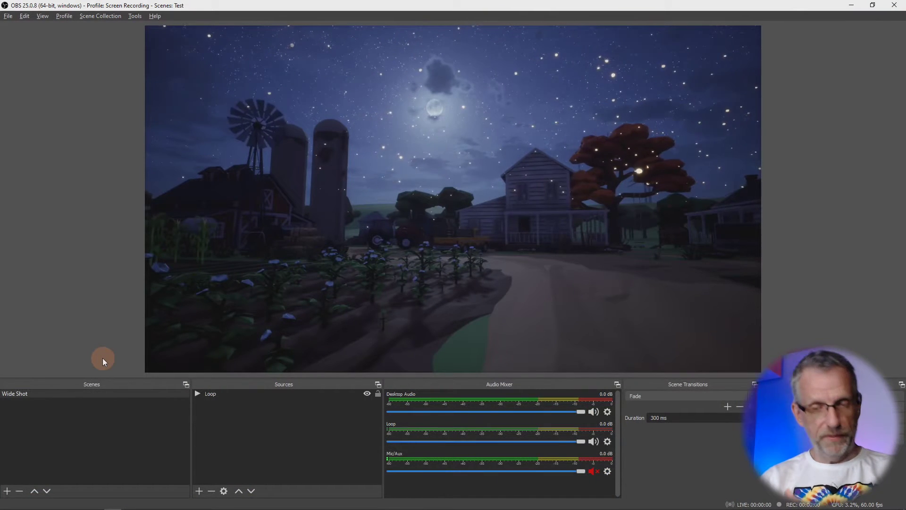
click(200, 491)
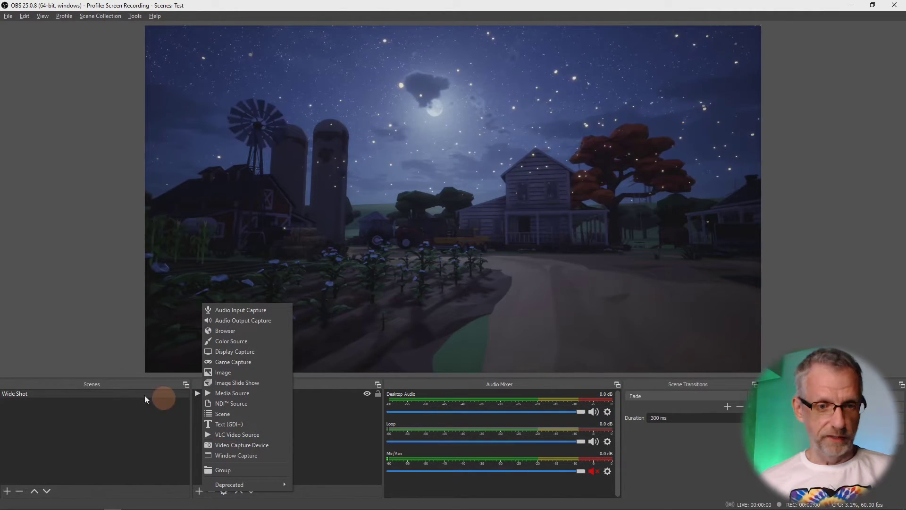
click(76, 452)
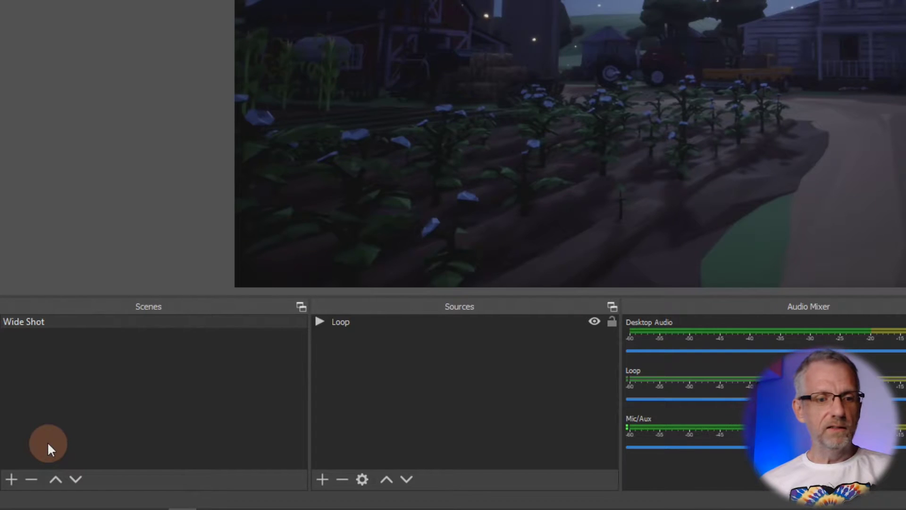
Step: Create a new scene named 'Cutout Cam' and bring up its list of source types
click(11, 479)
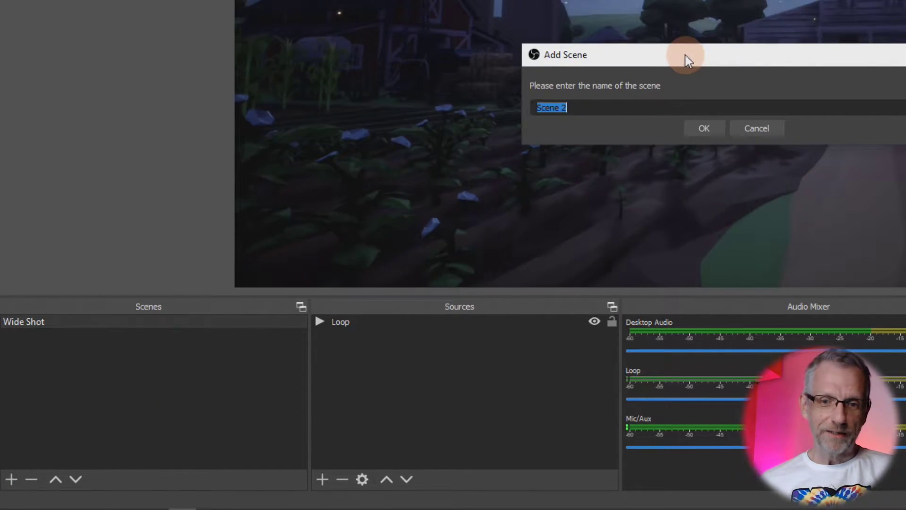
drag(686, 56, 285, 209)
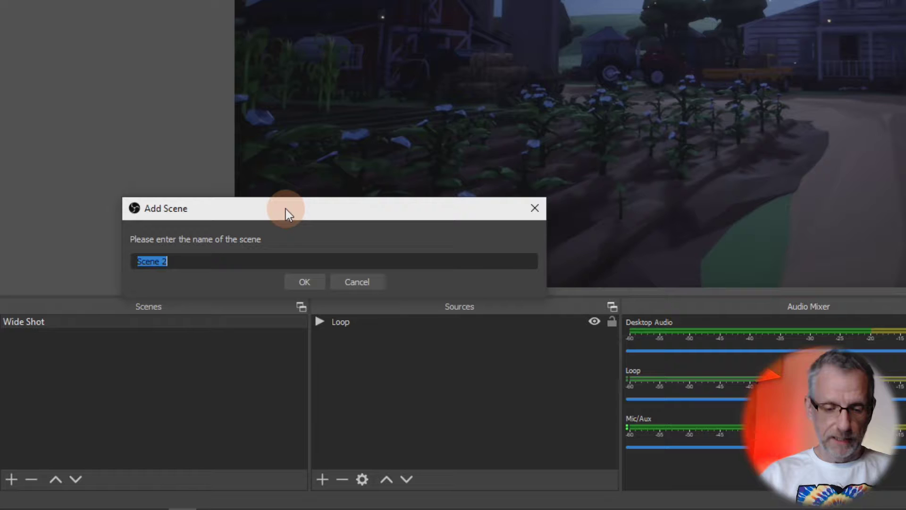
text(Cutout Ca)
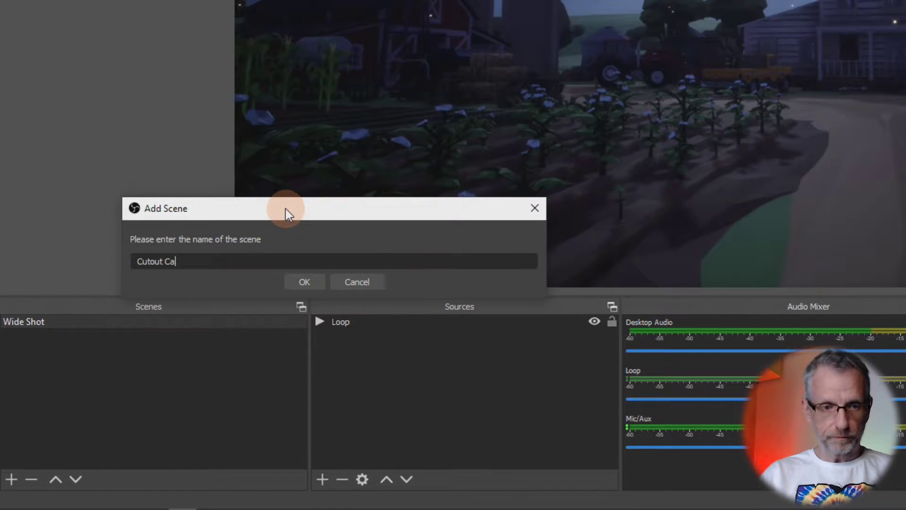
text(m)
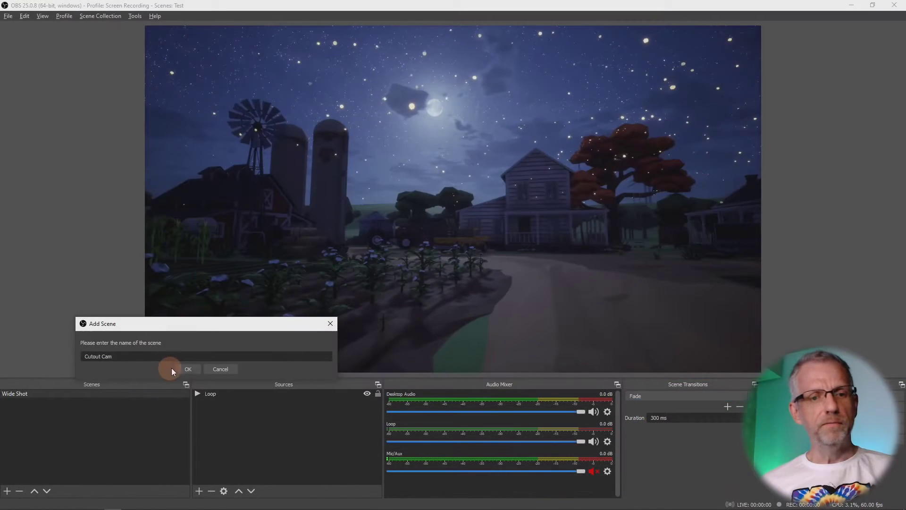
click(186, 369)
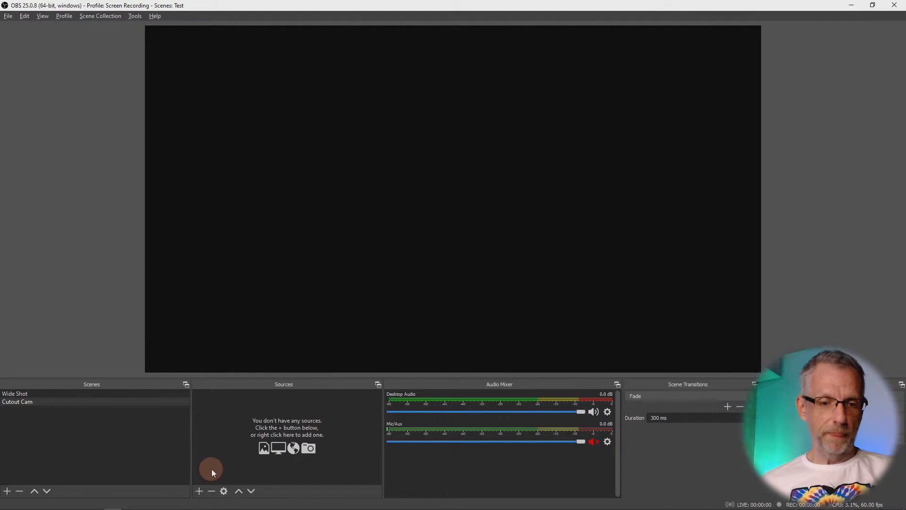
click(200, 492)
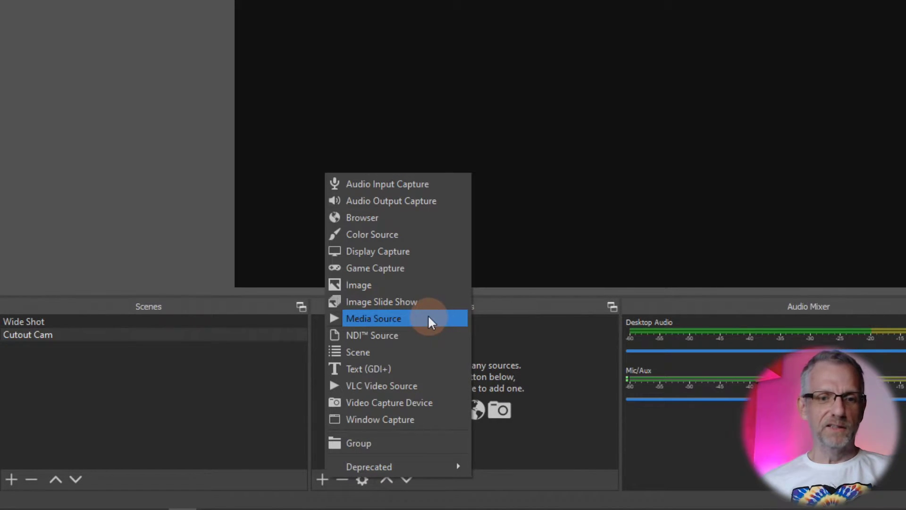
Step: Add a Media Source named 'Web Cam' to the Cutout Cam scene
click(428, 315)
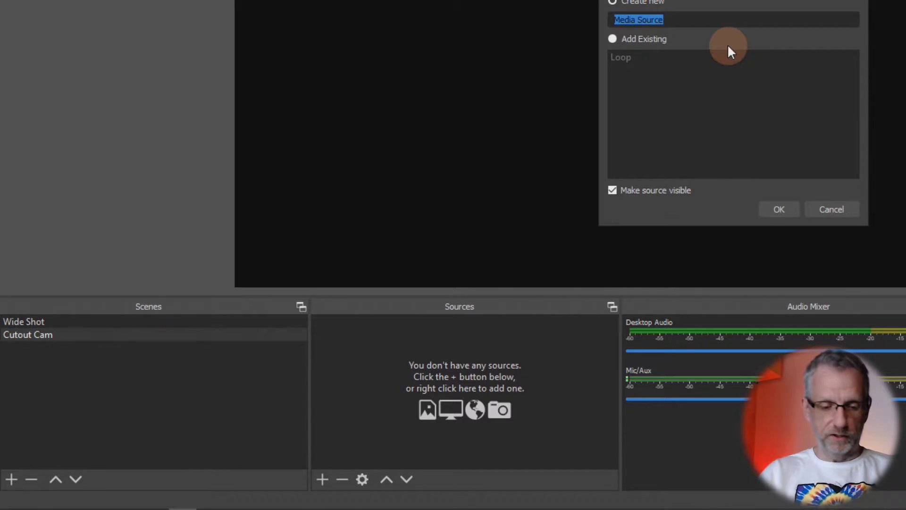
text(Web Camn)
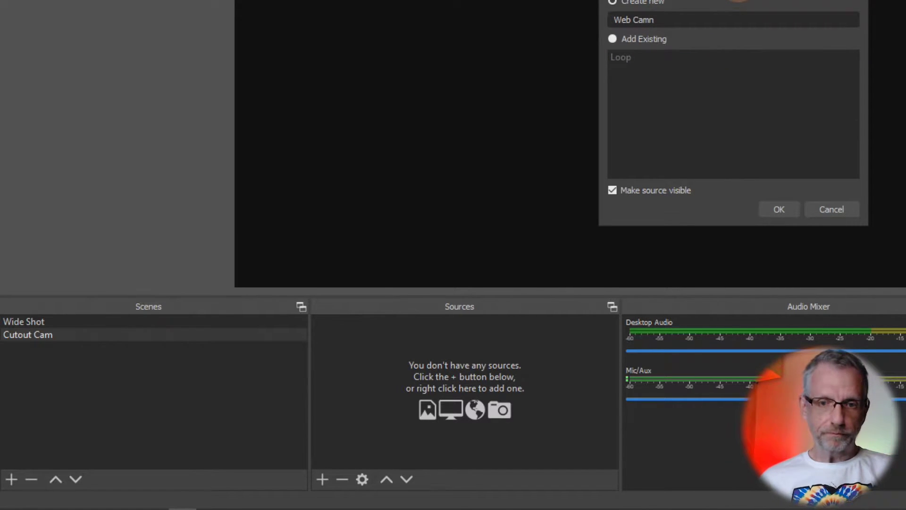
drag(739, 1, 435, 133)
key(BackSpace)
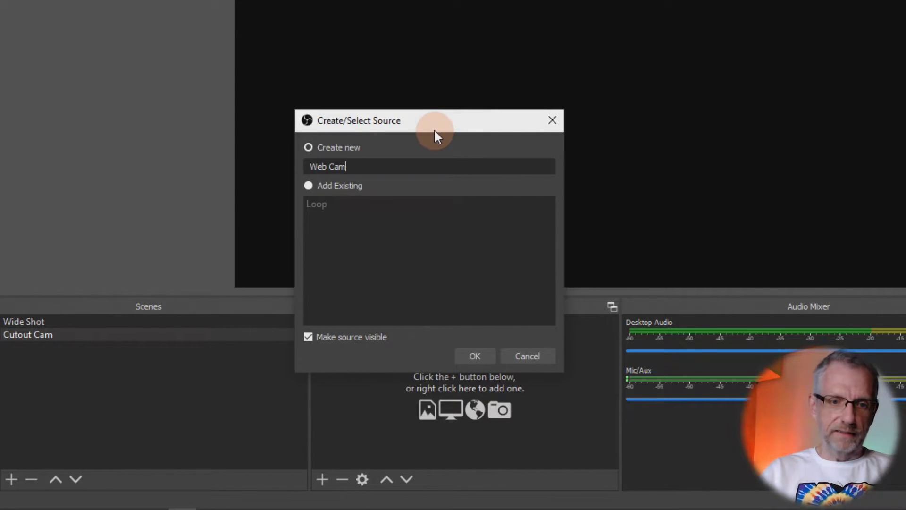
click(472, 355)
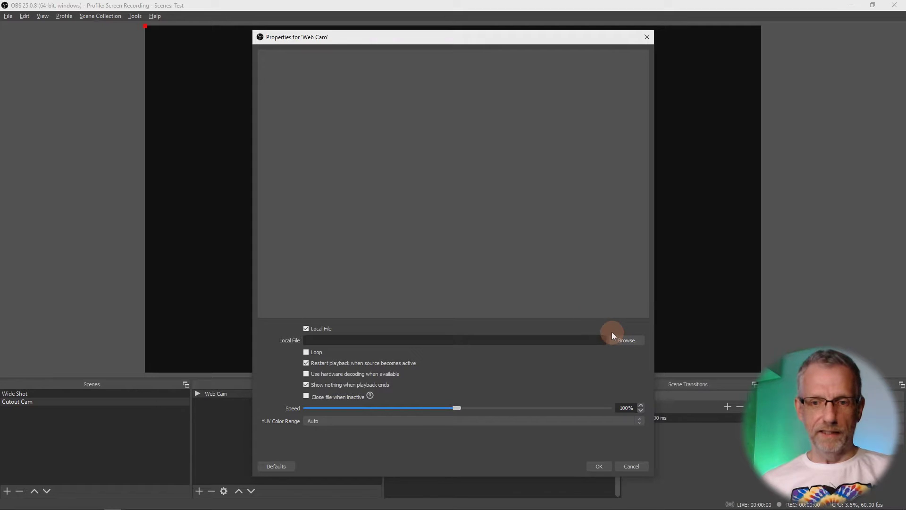
Step: Load the fake web cam video from Desktop\Videos into Web Cam and enable Loop
click(615, 337)
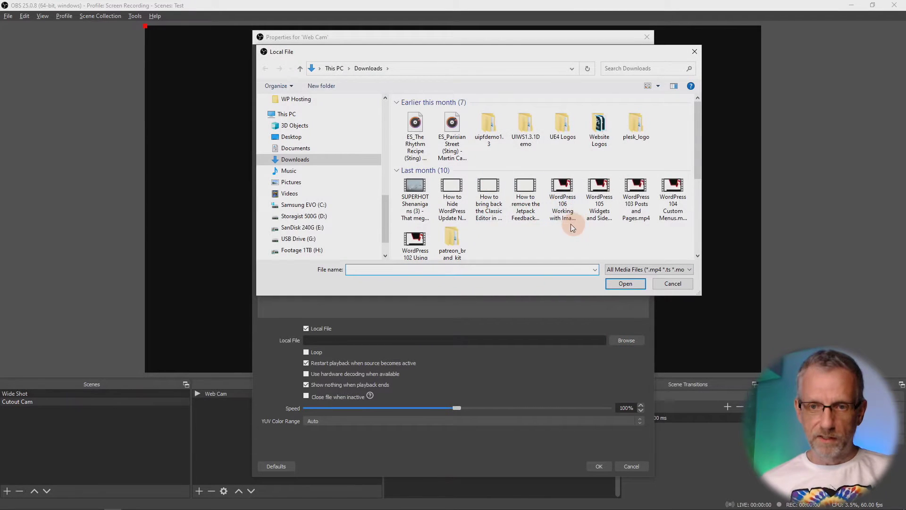
click(298, 138)
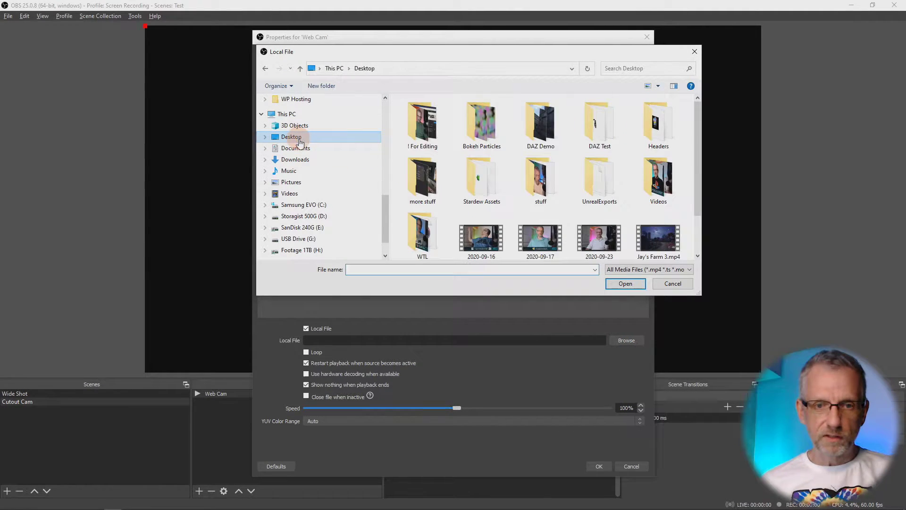
double_click(666, 177)
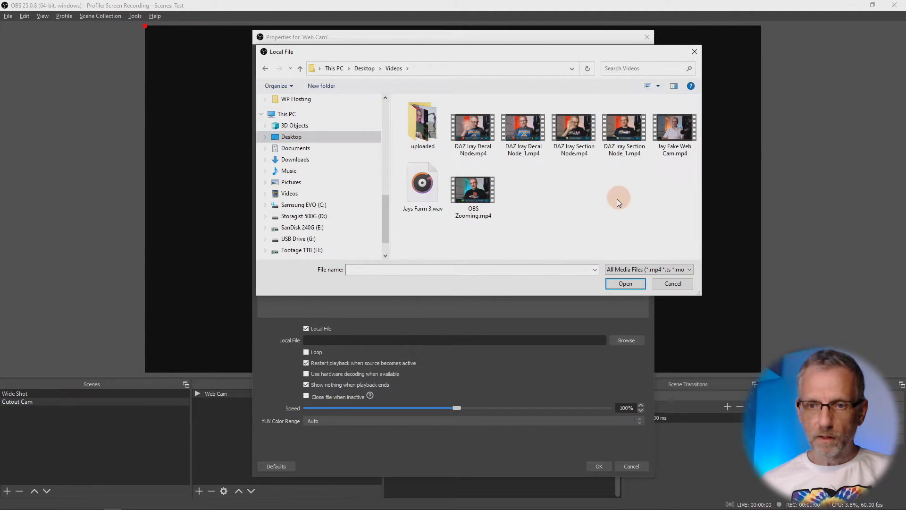
click(674, 131)
double_click(673, 135)
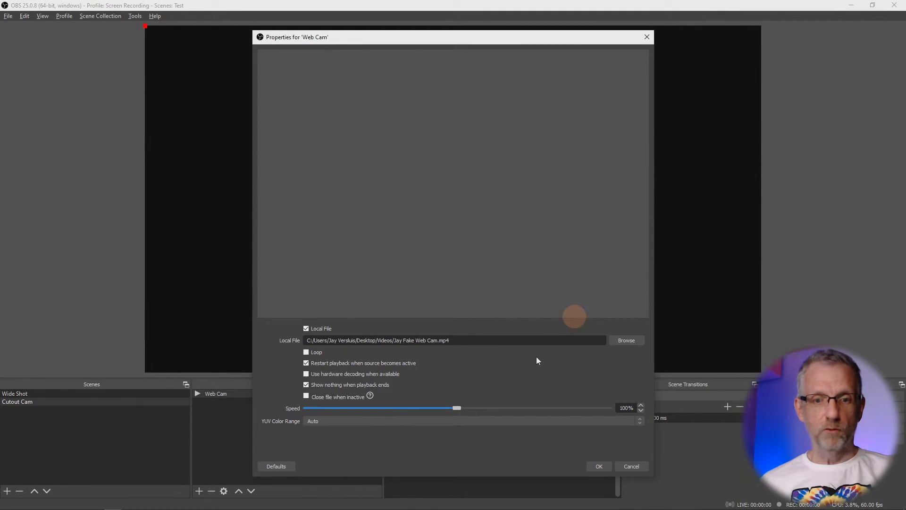
click(306, 352)
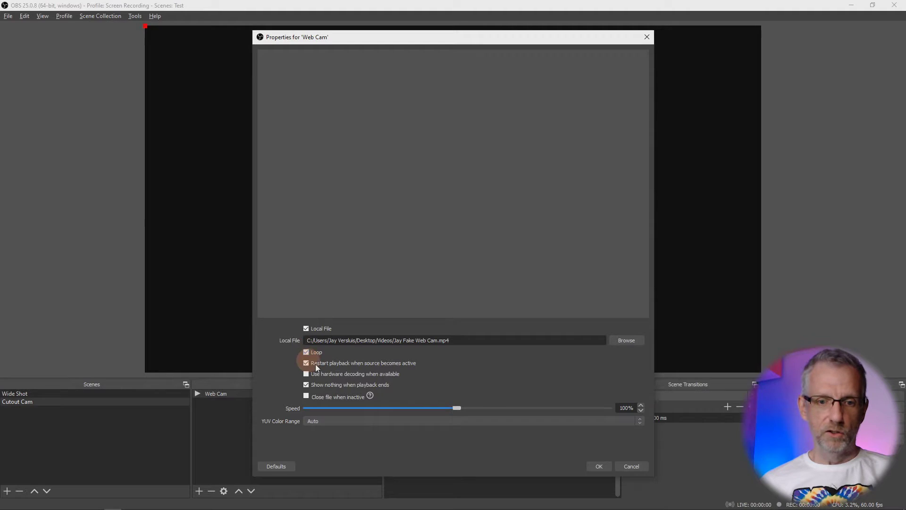
click(597, 467)
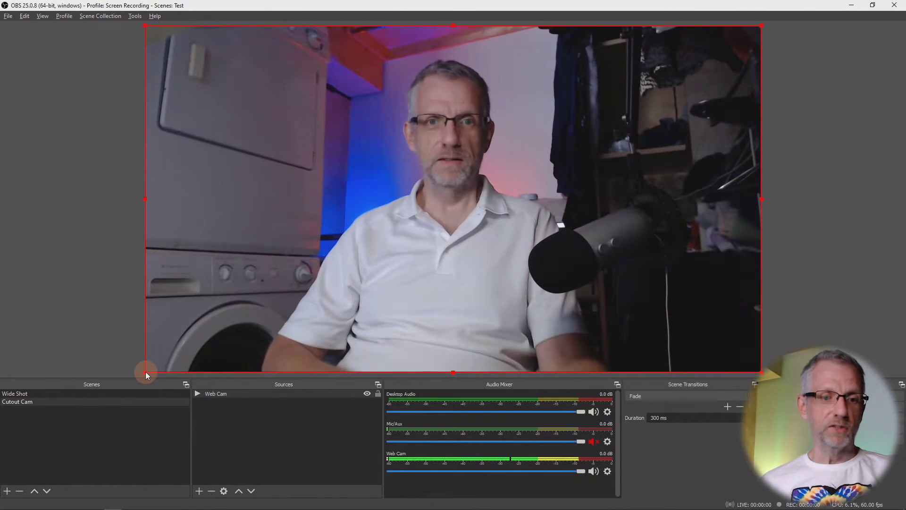
Step: Mute the Web Cam channel in the Audio Mixer, then reselect the Cutout Cam scene
drag(145, 372, 185, 374)
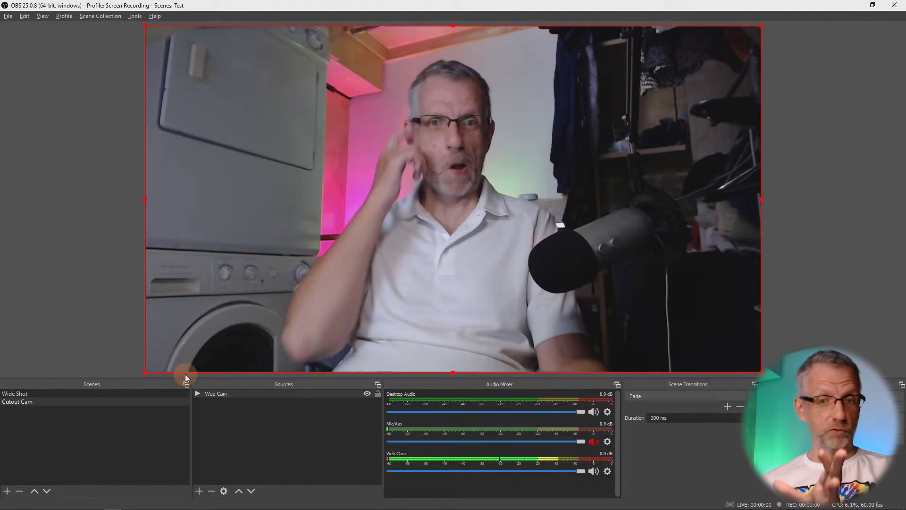
click(59, 420)
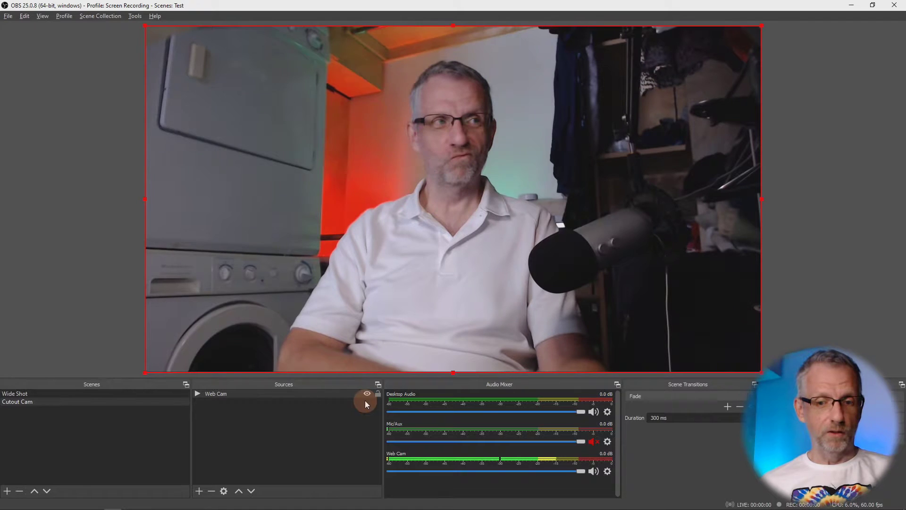
click(596, 473)
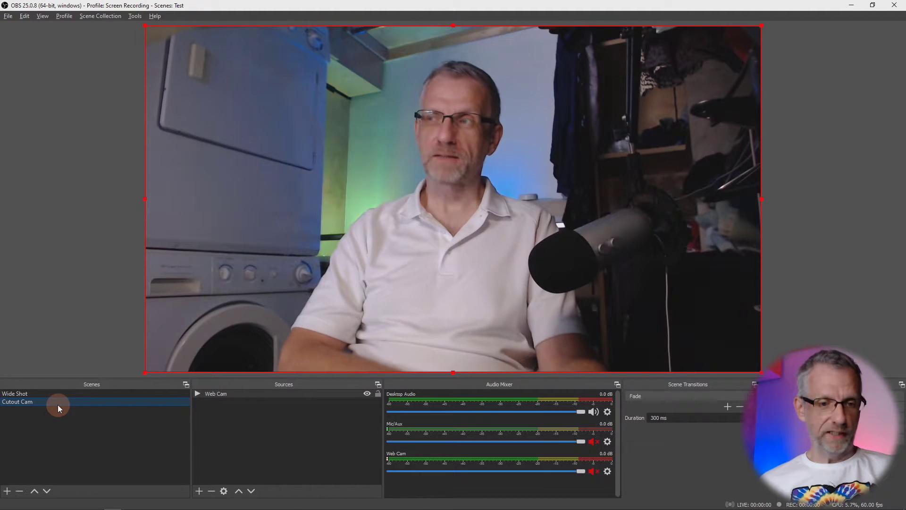
click(259, 393)
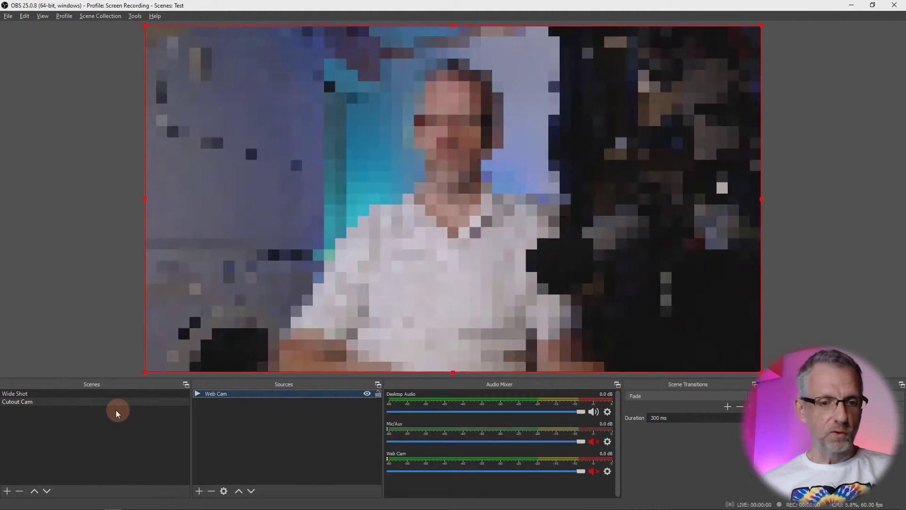
click(110, 401)
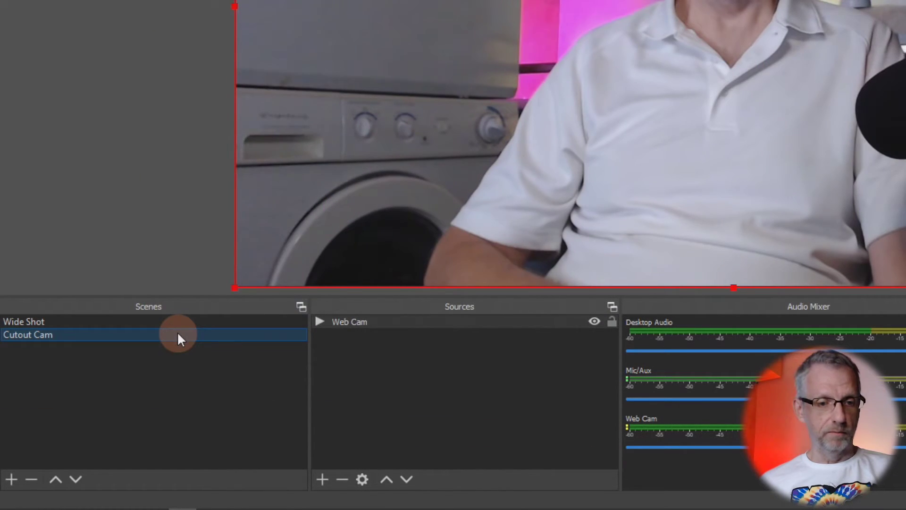
Step: Add an Image Mask/Blend filter with its default name to the Cutout Cam scene
right_click(110, 402)
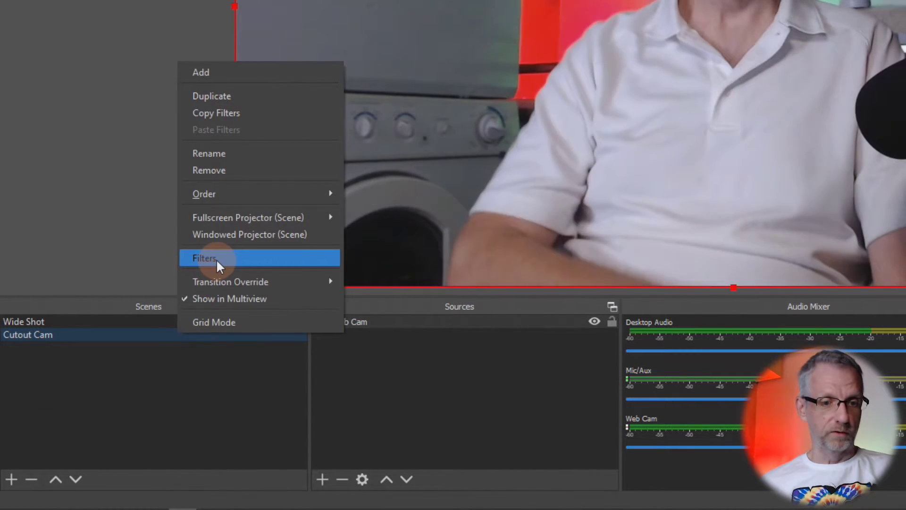
click(229, 263)
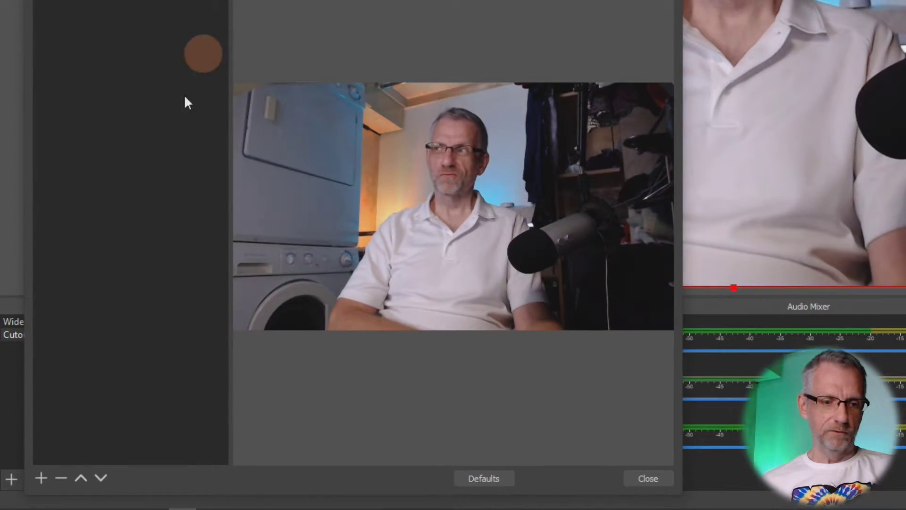
click(41, 478)
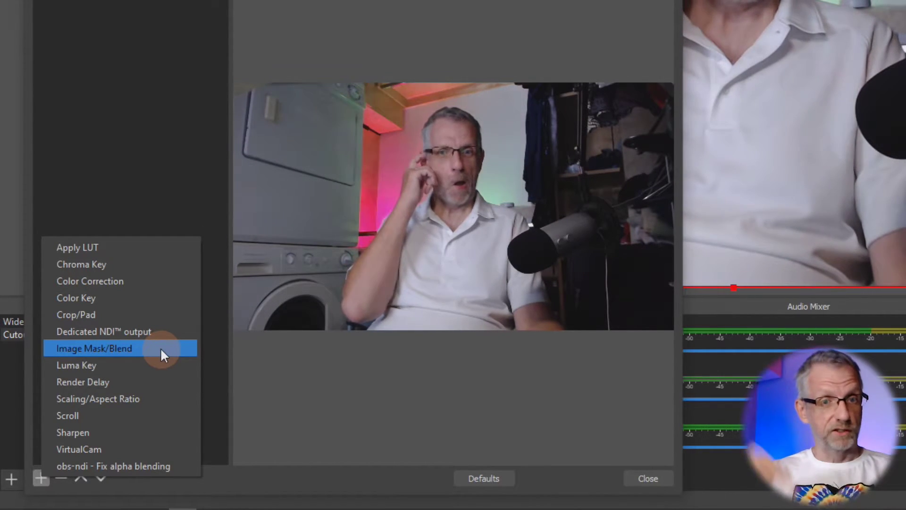
click(160, 348)
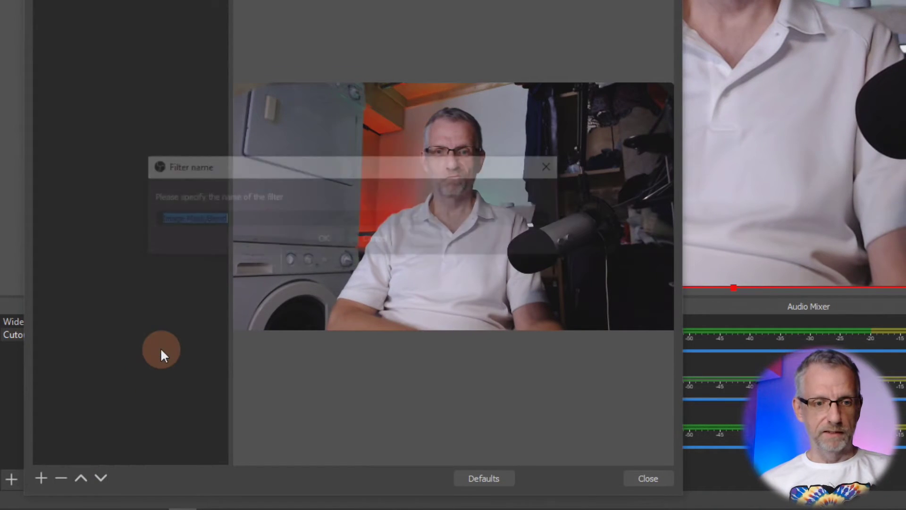
click(323, 245)
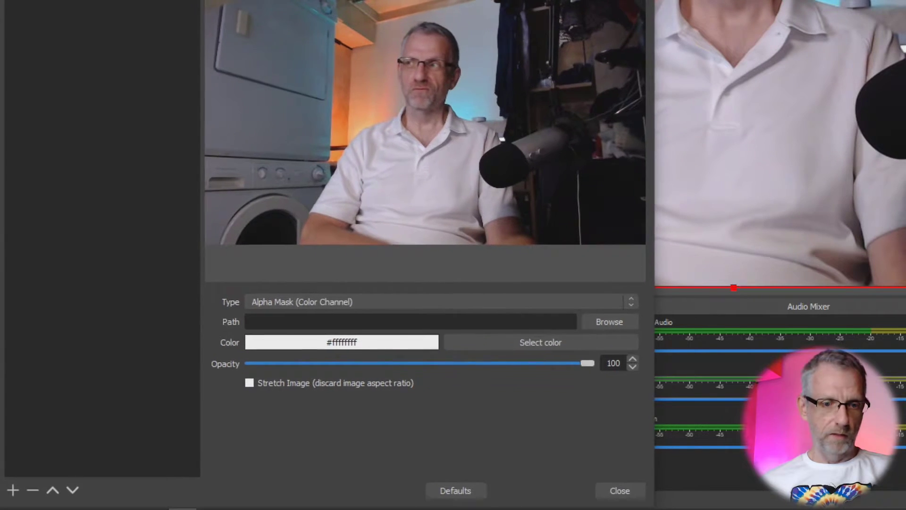
click(327, 306)
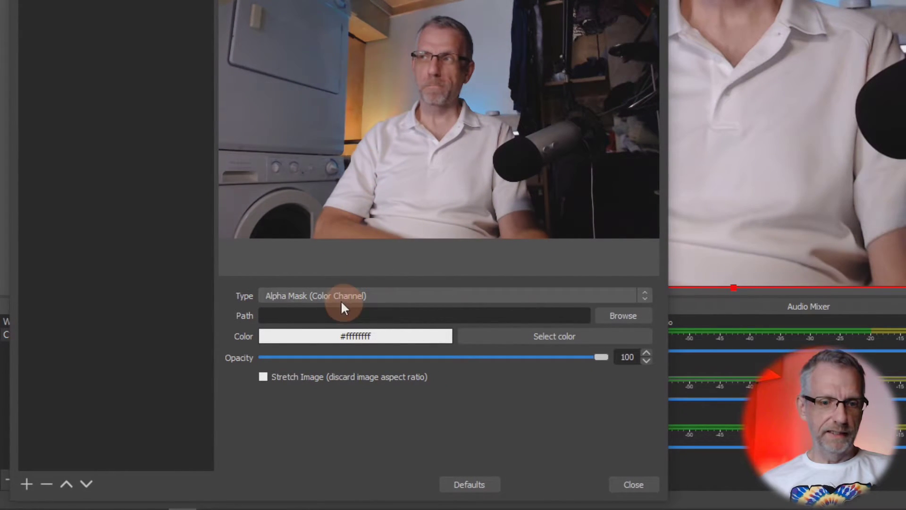
click(380, 296)
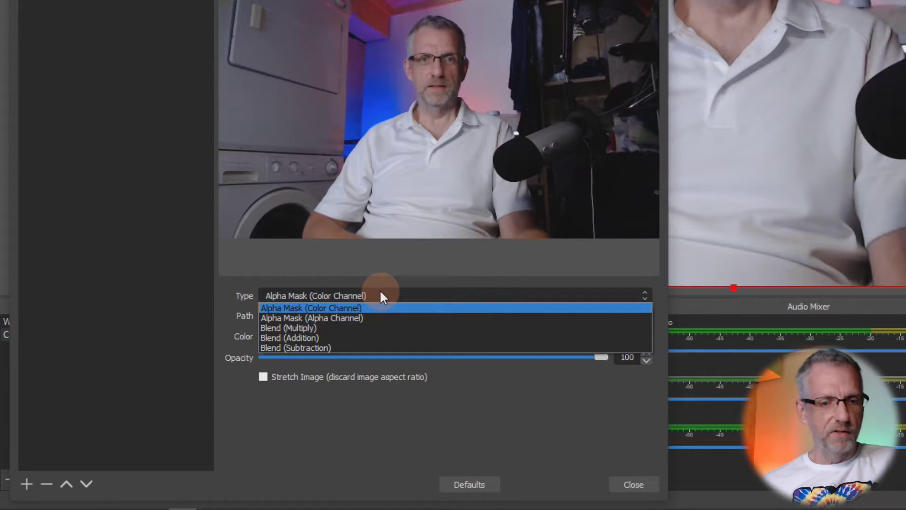
click(391, 292)
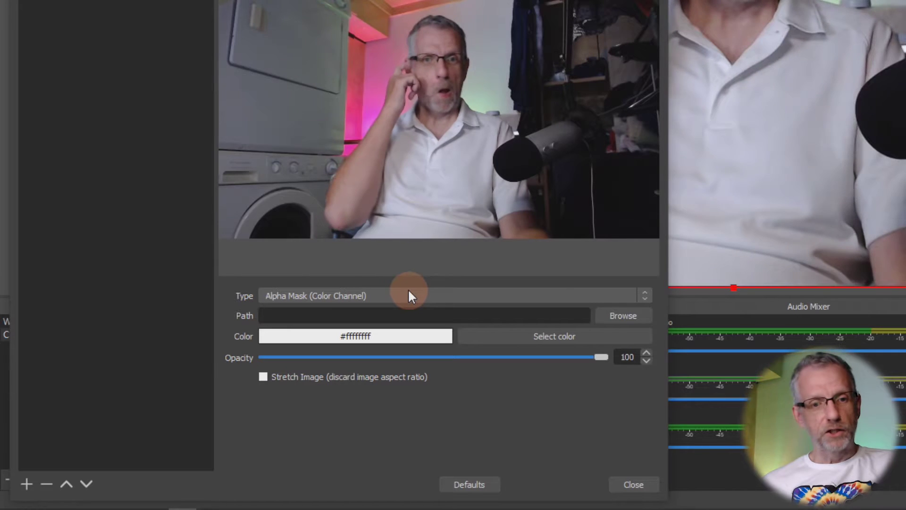
click(409, 295)
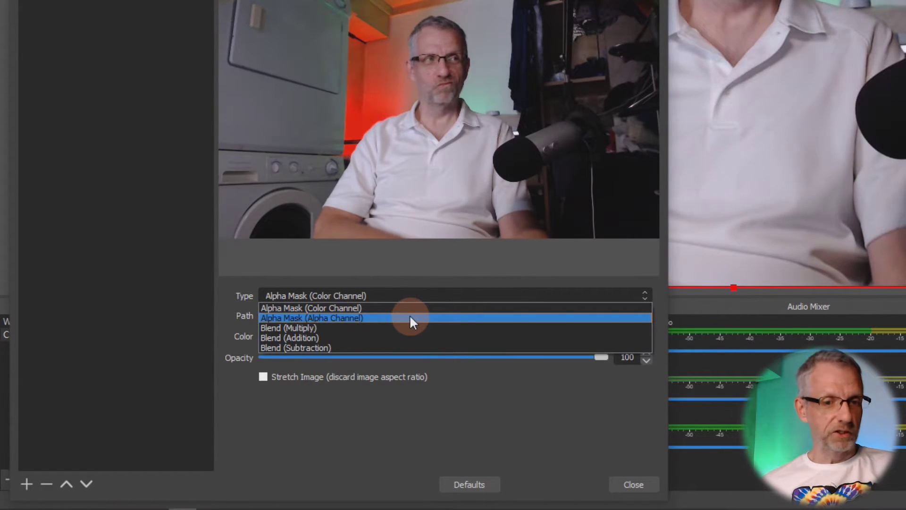
click(410, 319)
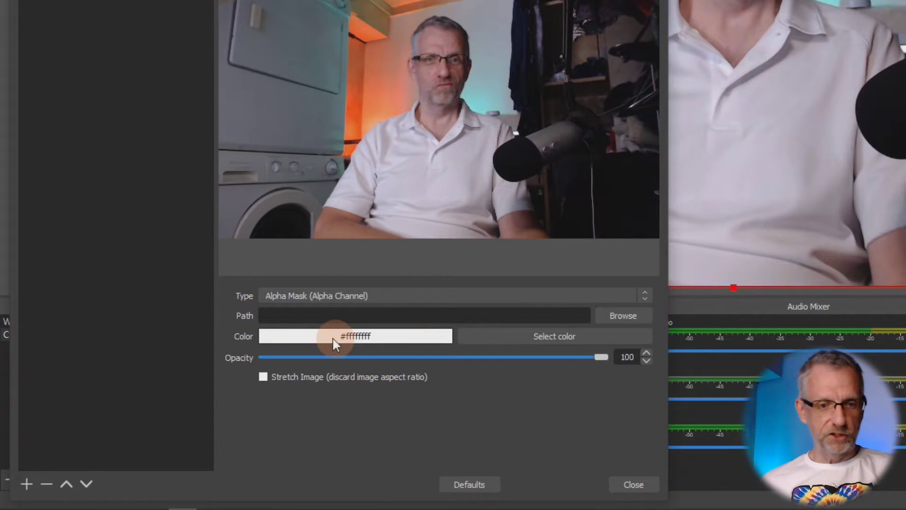
click(622, 315)
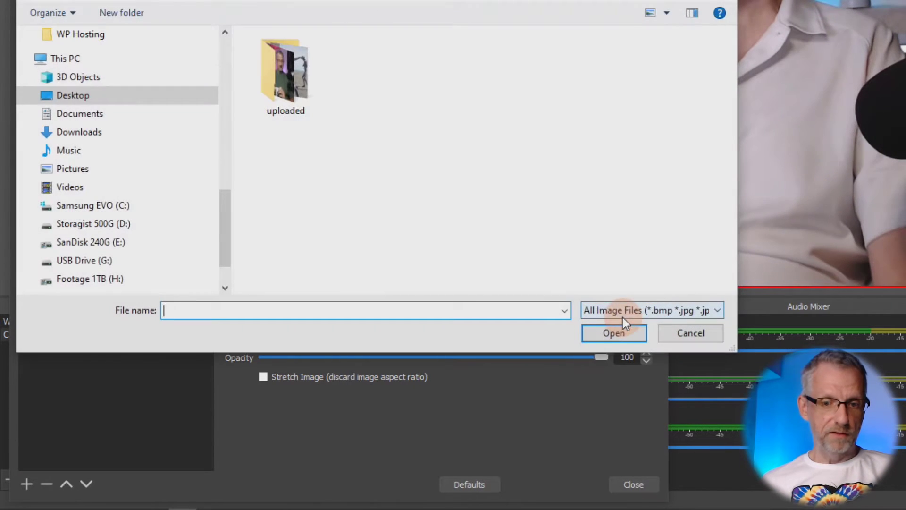
click(89, 134)
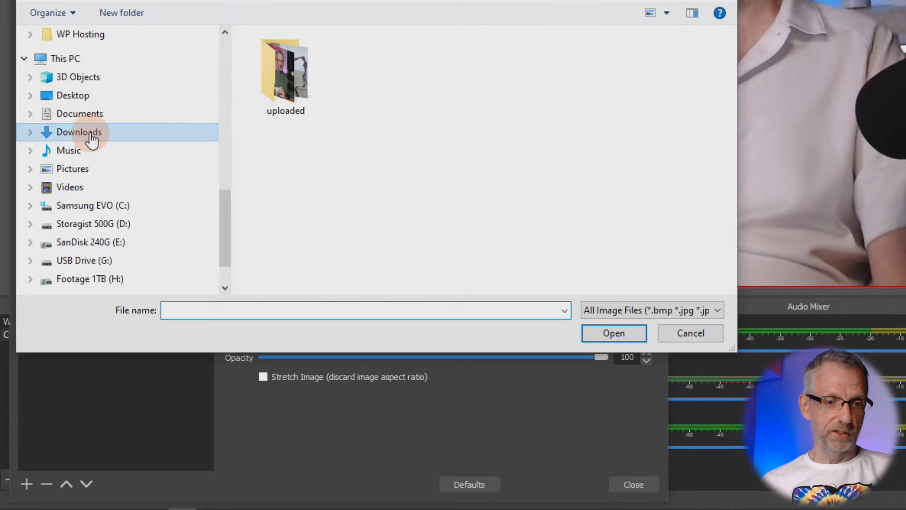
click(279, 76)
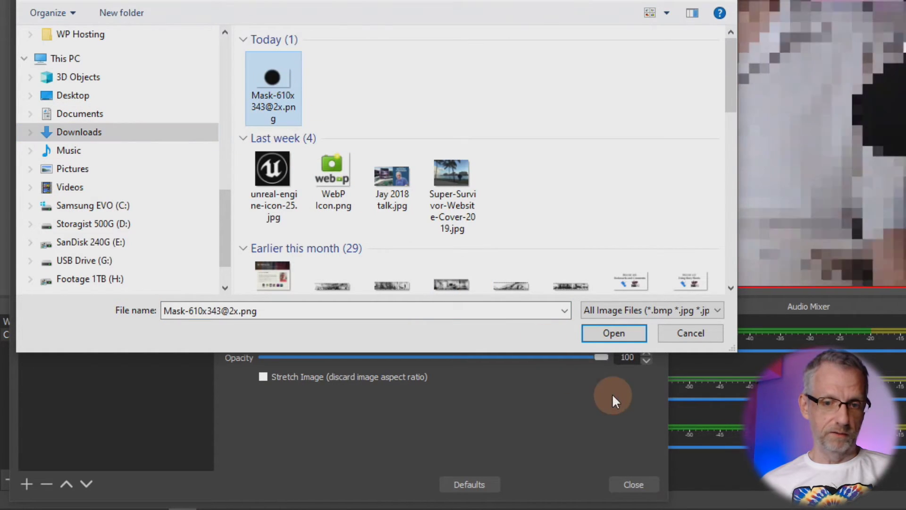
click(614, 333)
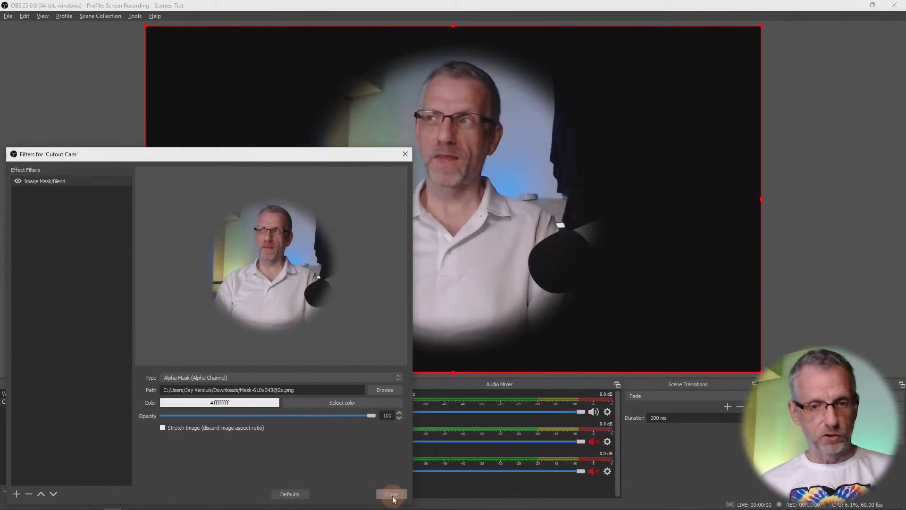
Step: Close the Cutout Cam filters window and switch to the Wide Shot scene
click(392, 497)
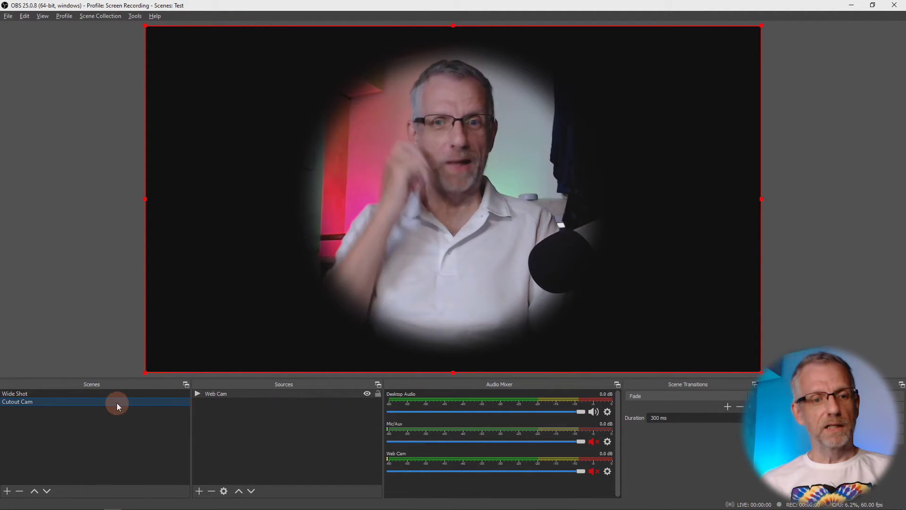
click(85, 393)
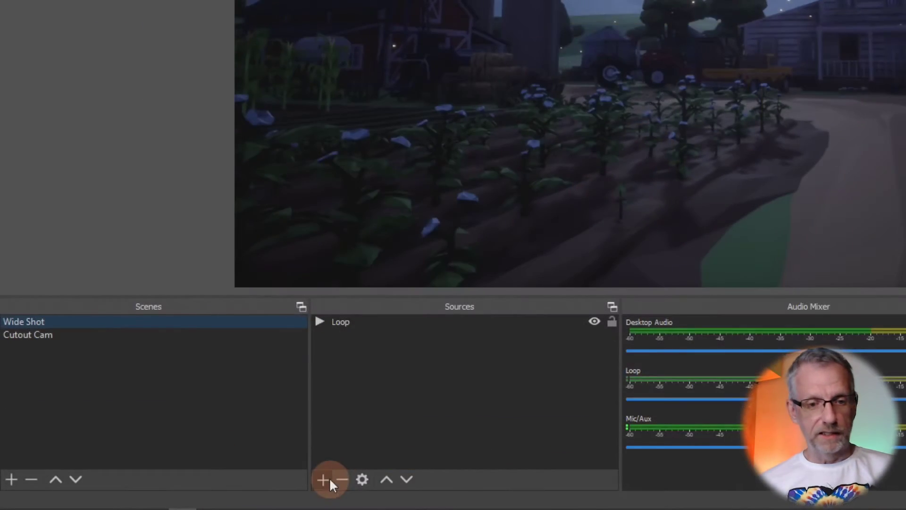
Step: Add the existing Cutout Cam scene as a source in Wide Shot
click(200, 491)
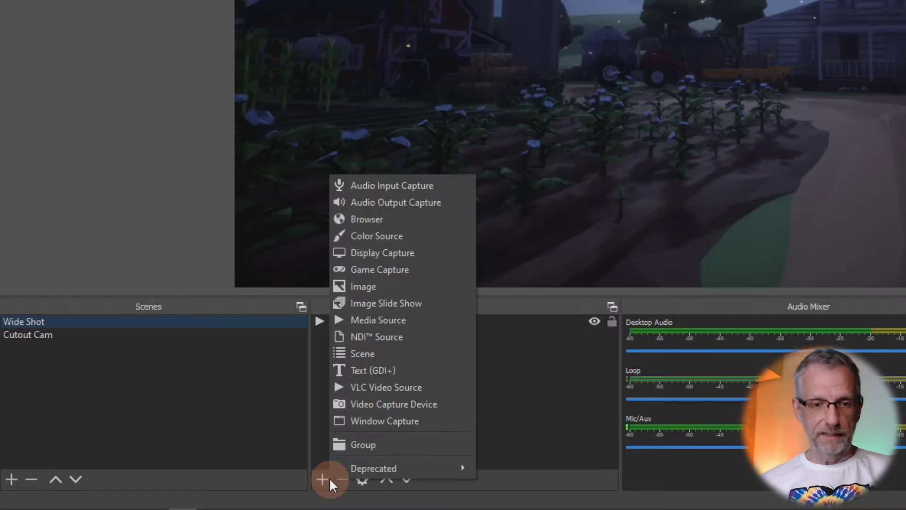
click(431, 355)
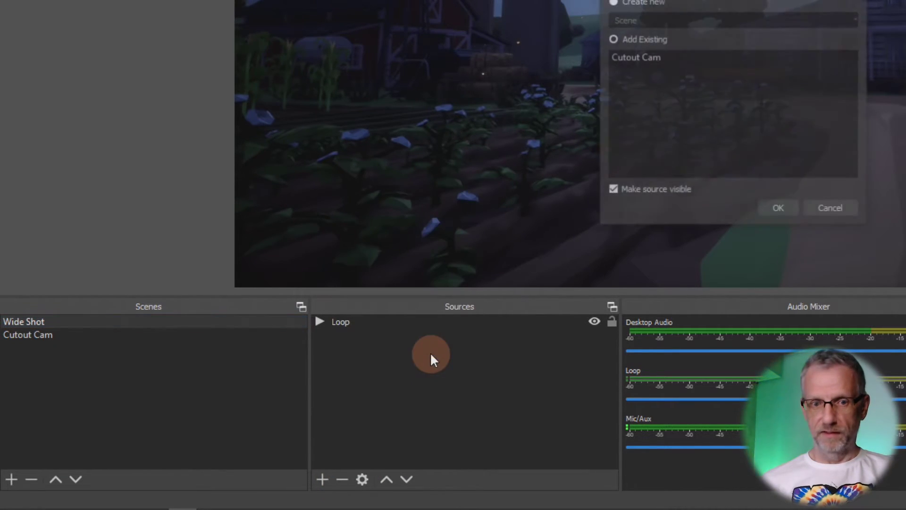
drag(699, 1, 464, 151)
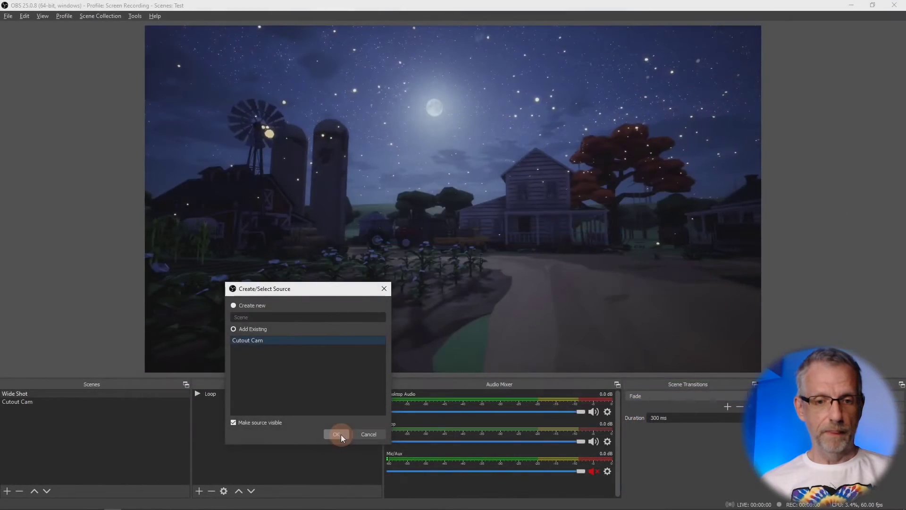
click(552, 387)
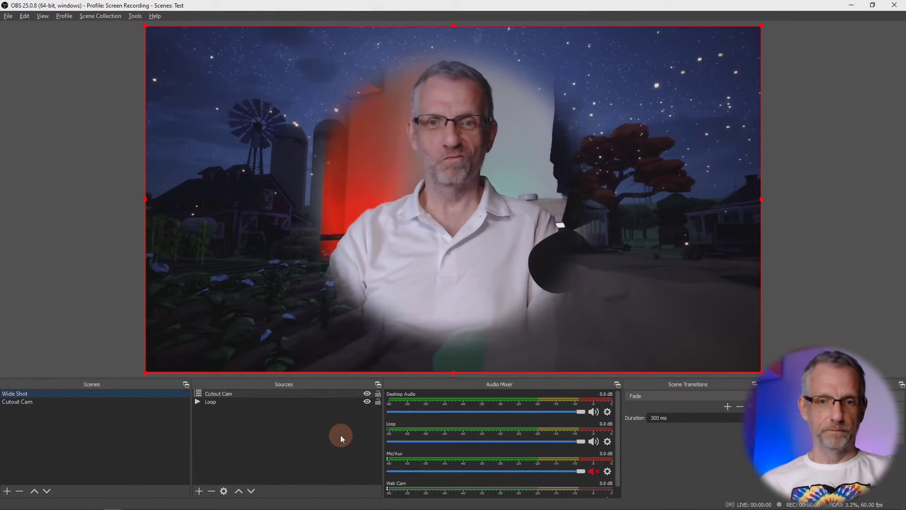
Step: Lock the Loop source, then shrink the round webcam cutout and place it top-right
click(299, 395)
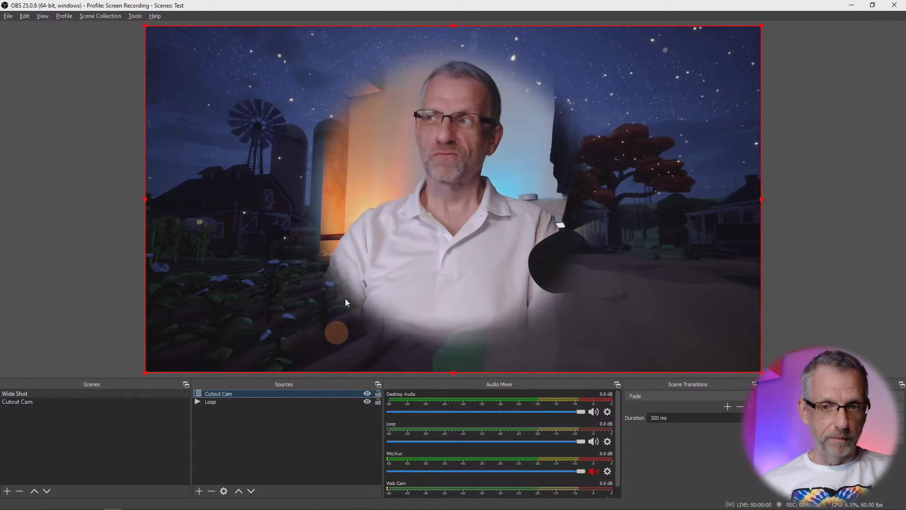
mouse_move(404, 233)
mouse_down()
mouse_move(536, 237)
mouse_move(487, 203)
mouse_move(433, 244)
mouse_move(400, 233)
mouse_up()
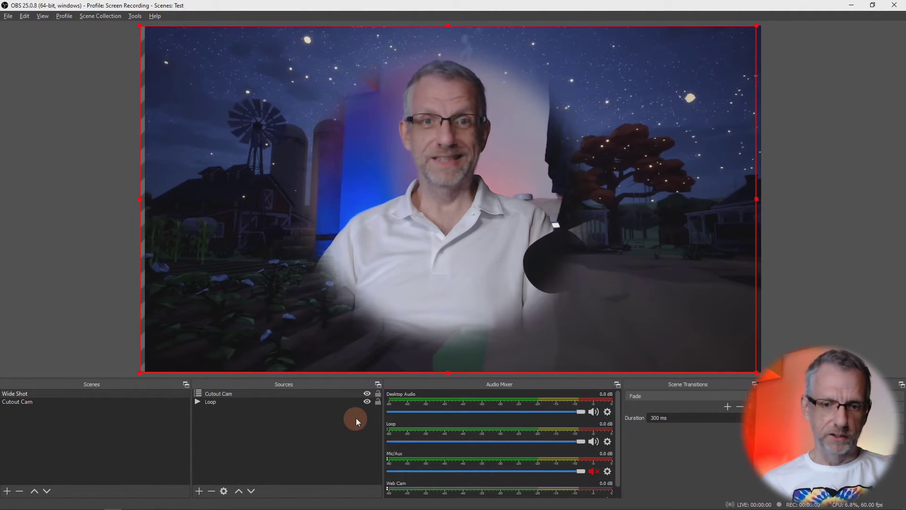
click(378, 401)
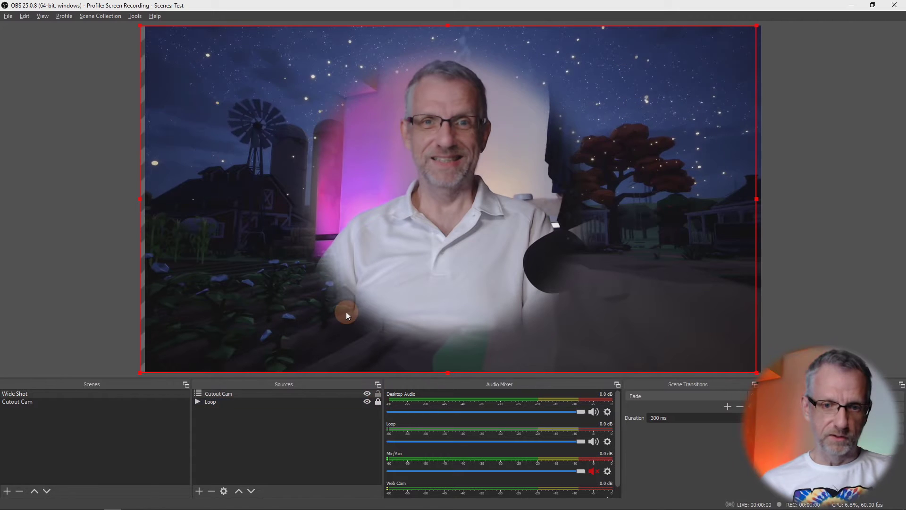
drag(347, 313, 366, 302)
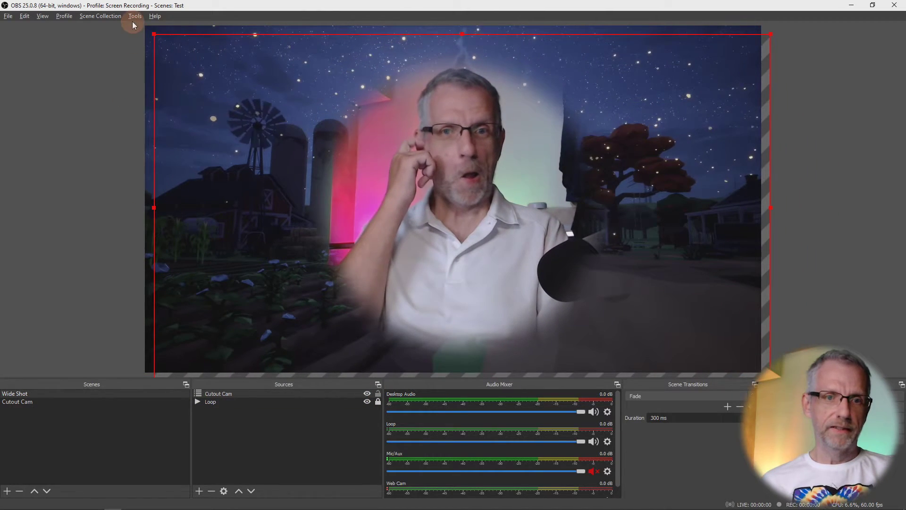
drag(153, 34, 521, 230)
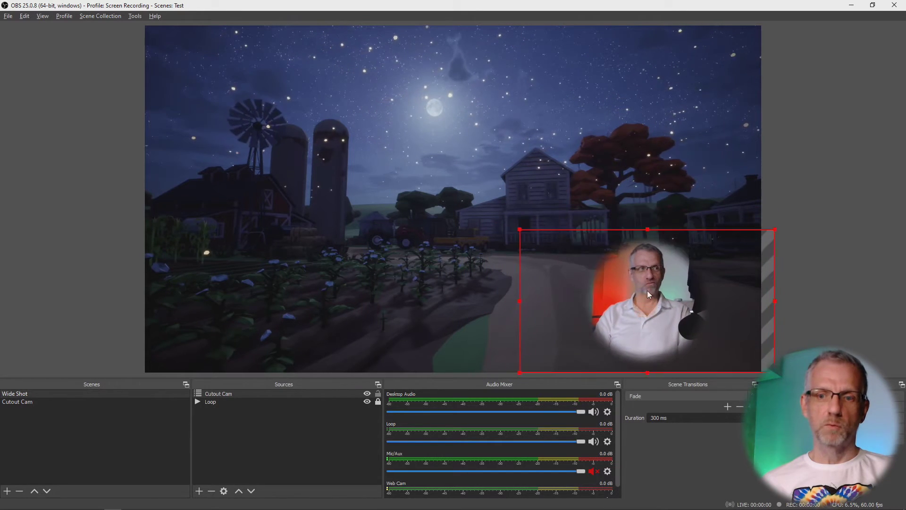
drag(648, 291, 691, 97)
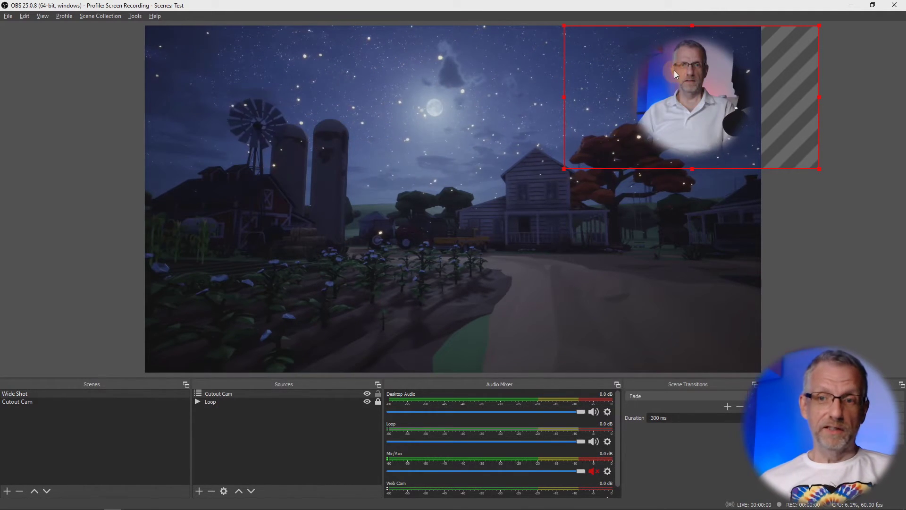
click(256, 346)
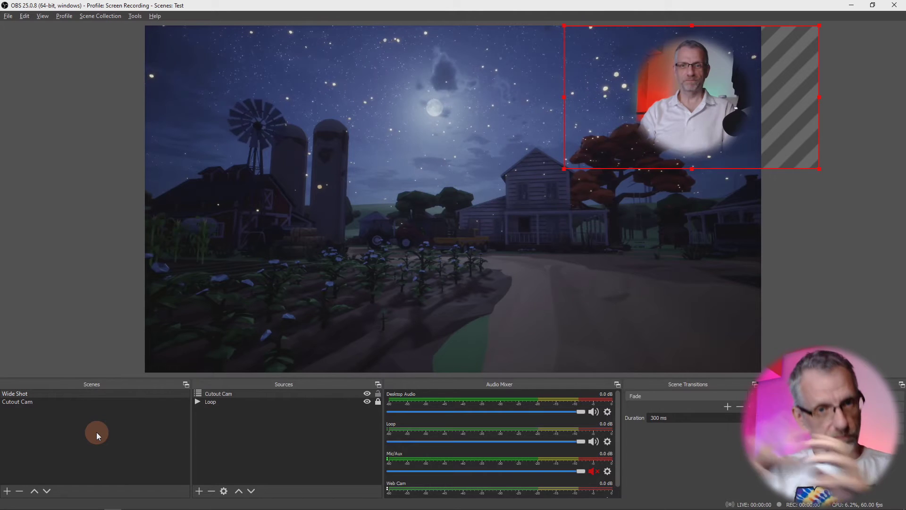
Step: Create a new scene named 'Full Screen Cam'
click(6, 491)
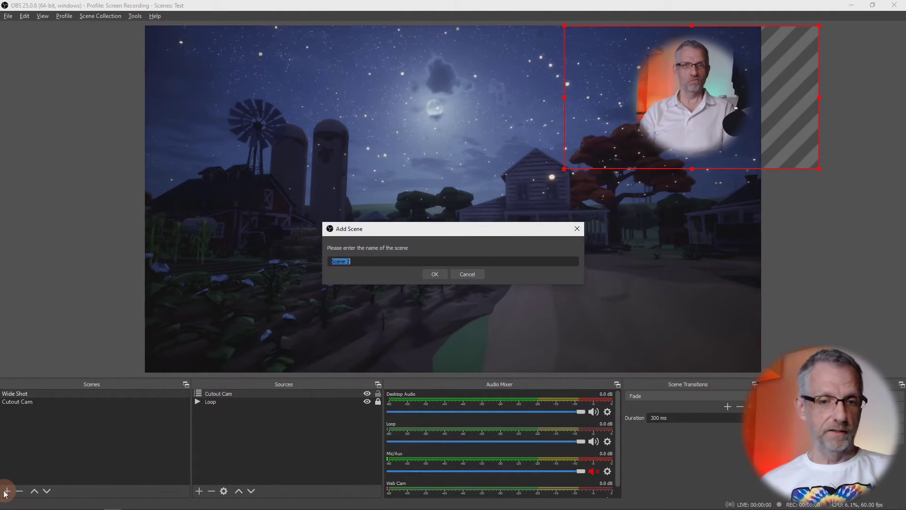
drag(398, 229, 285, 263)
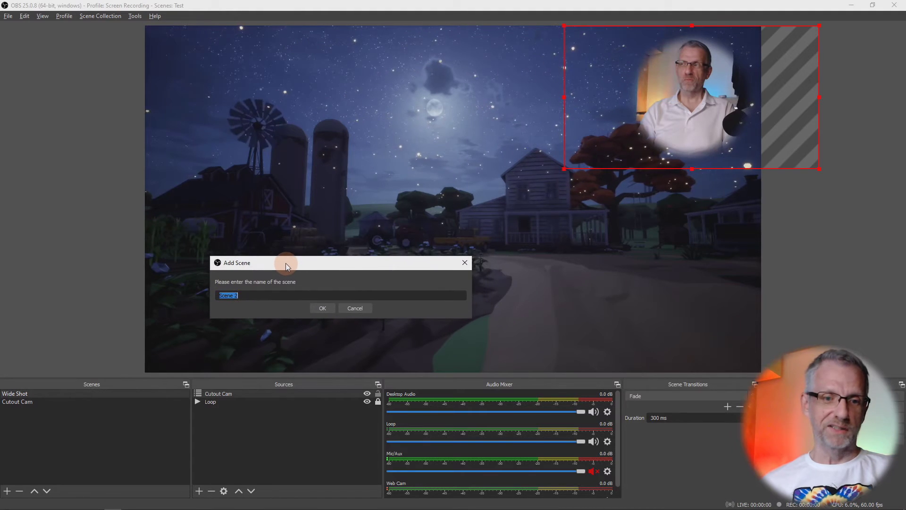
text(Full S)
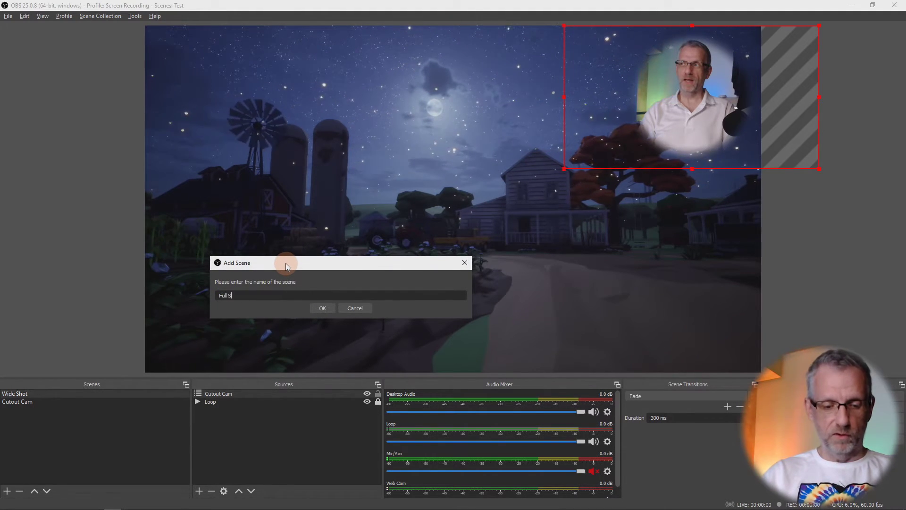
text(creen Cam)
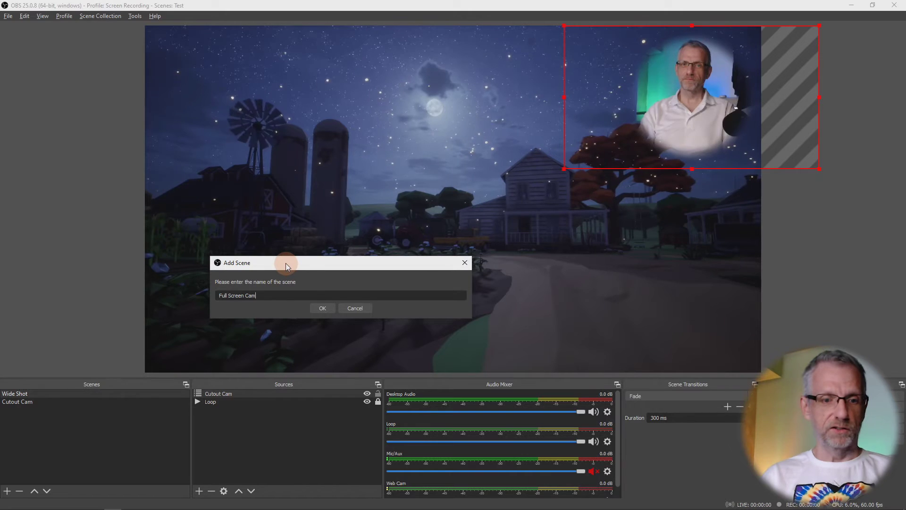
click(324, 310)
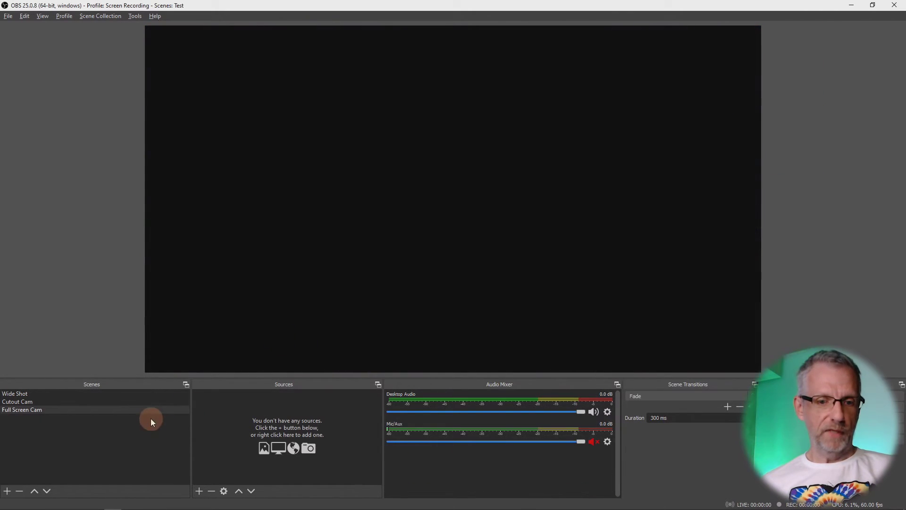
Step: Add the existing Web Cam media source to the Full Screen Cam scene
click(199, 492)
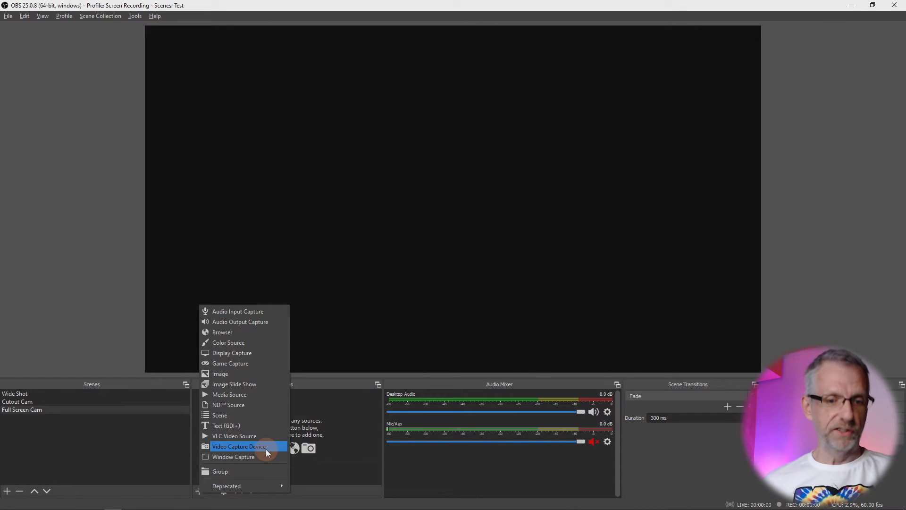
click(264, 395)
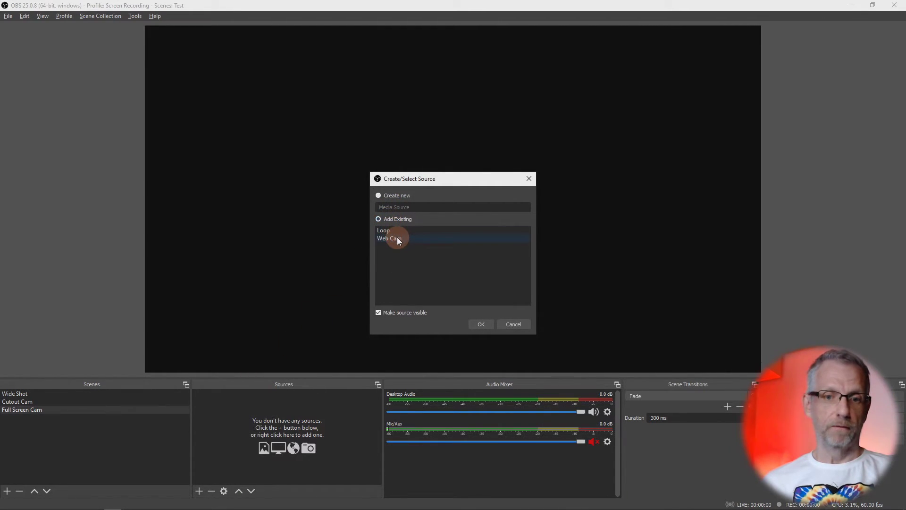
click(482, 325)
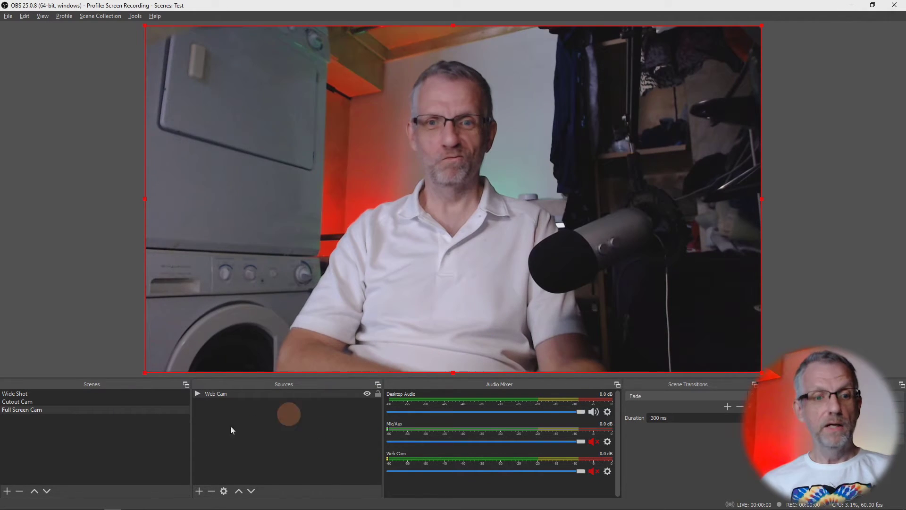
click(141, 402)
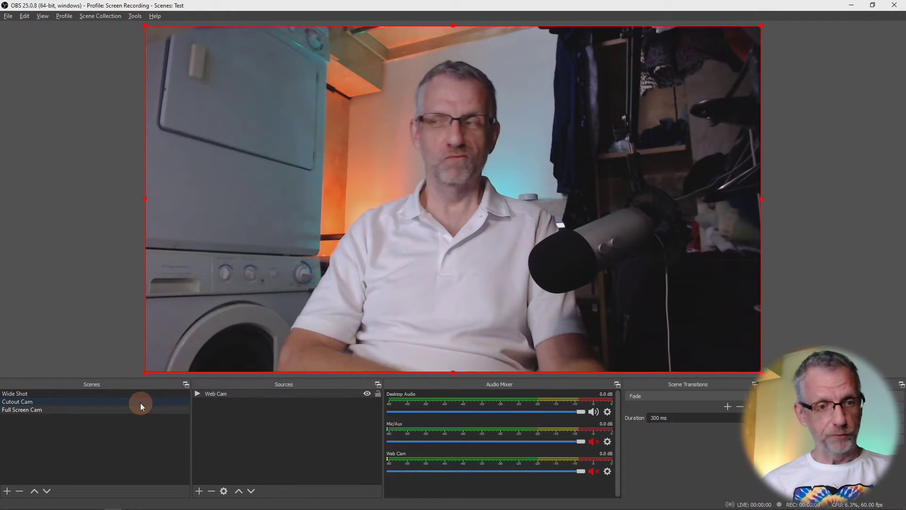
Step: Flip between the Cutout Cam, Wide Shot and Full Screen Cam scenes, ending on Wide Shot
click(140, 404)
click(143, 395)
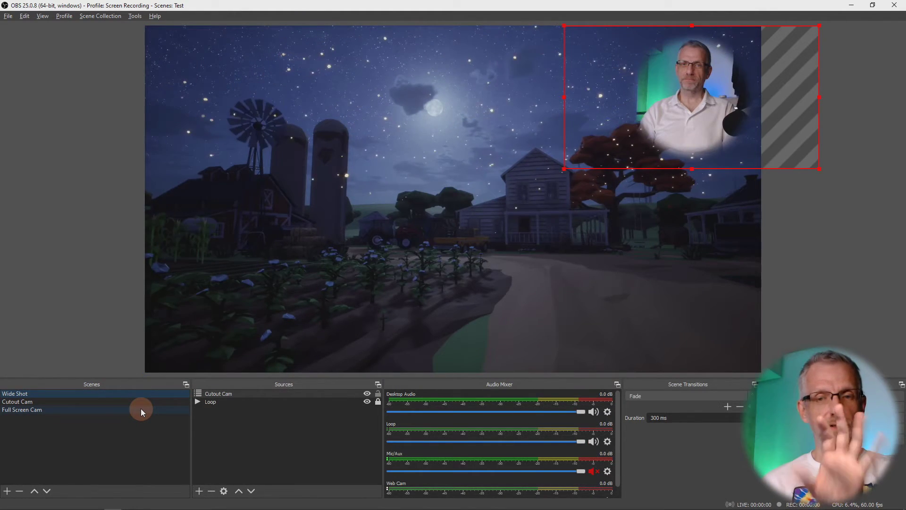
click(141, 409)
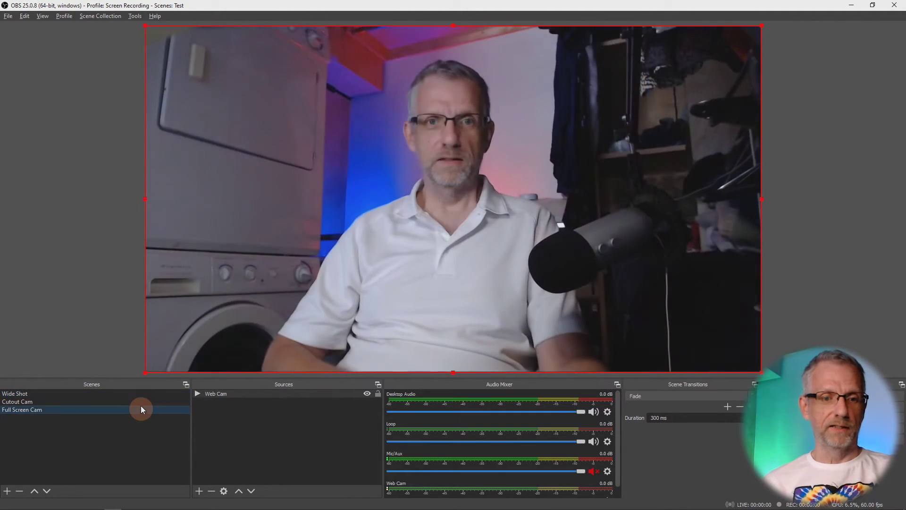
click(144, 392)
click(142, 412)
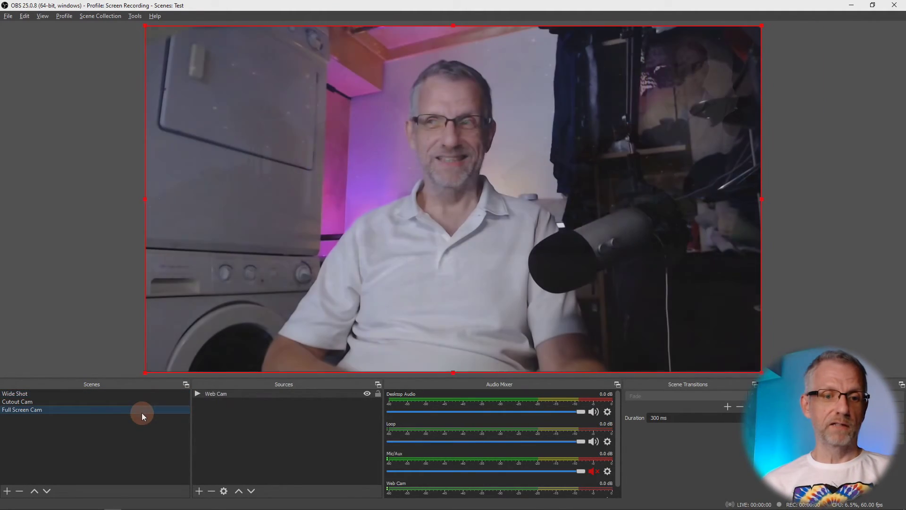
click(149, 392)
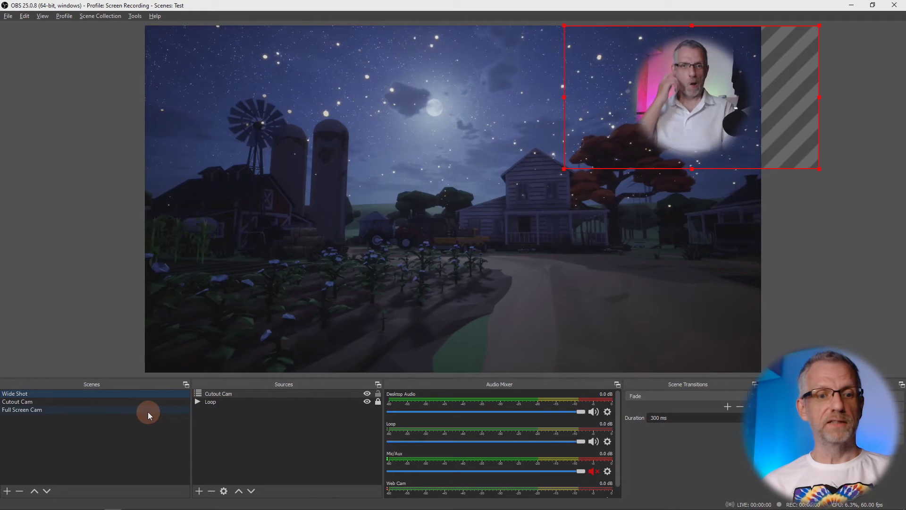
click(148, 411)
click(156, 395)
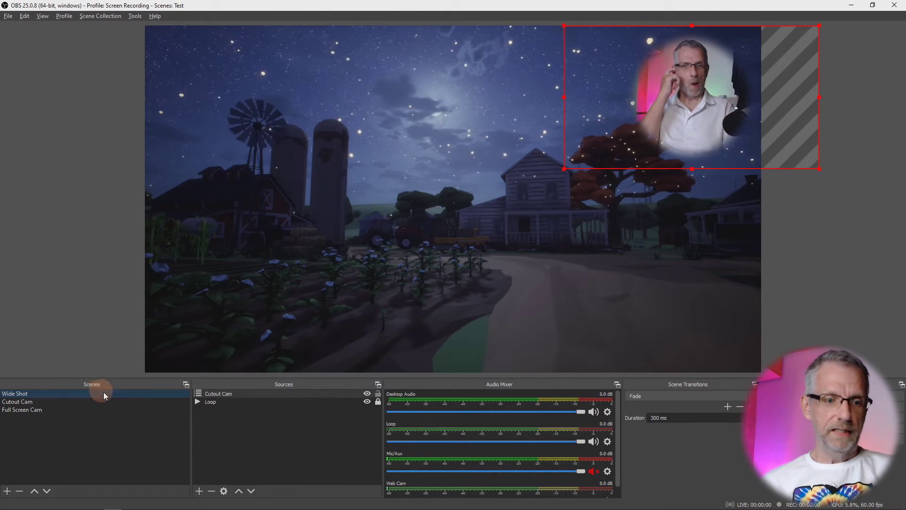
Step: In the Cutout Cam scene, scale up the Web Cam source and shift it left and down
click(93, 403)
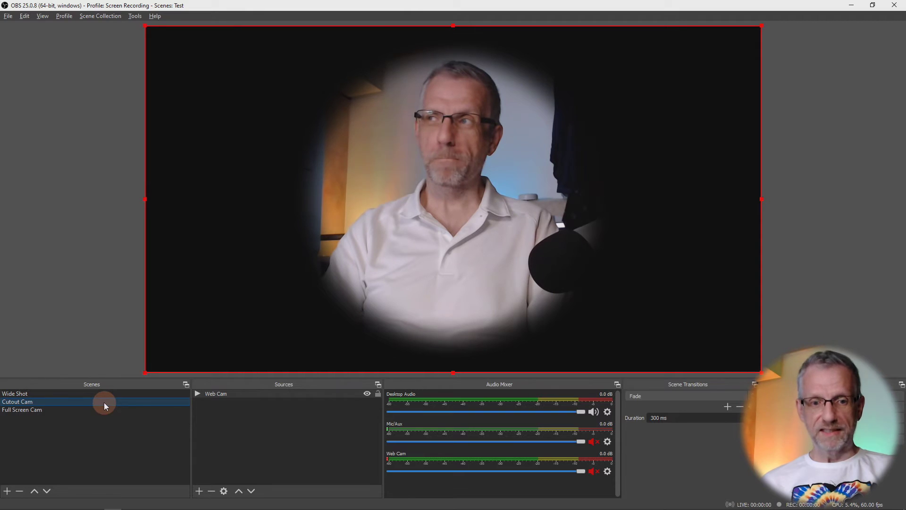
click(263, 395)
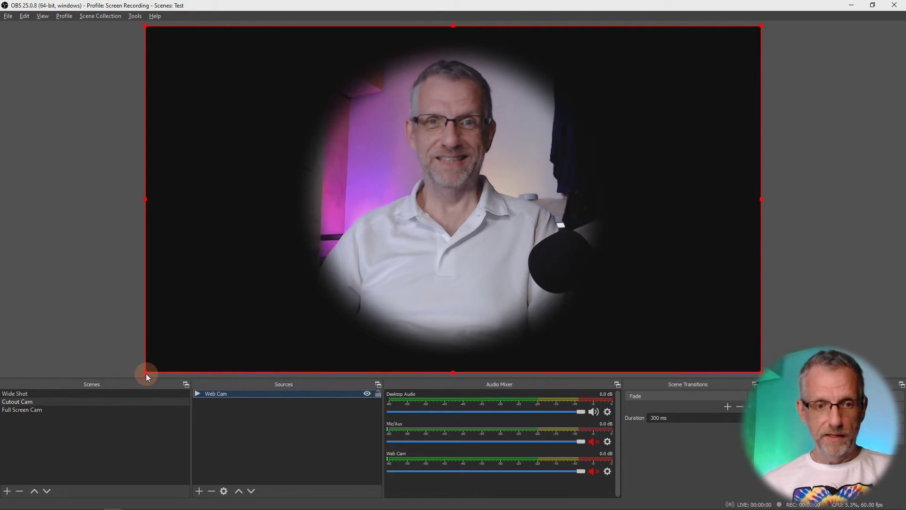
drag(146, 372, 5, 449)
drag(273, 360, 205, 429)
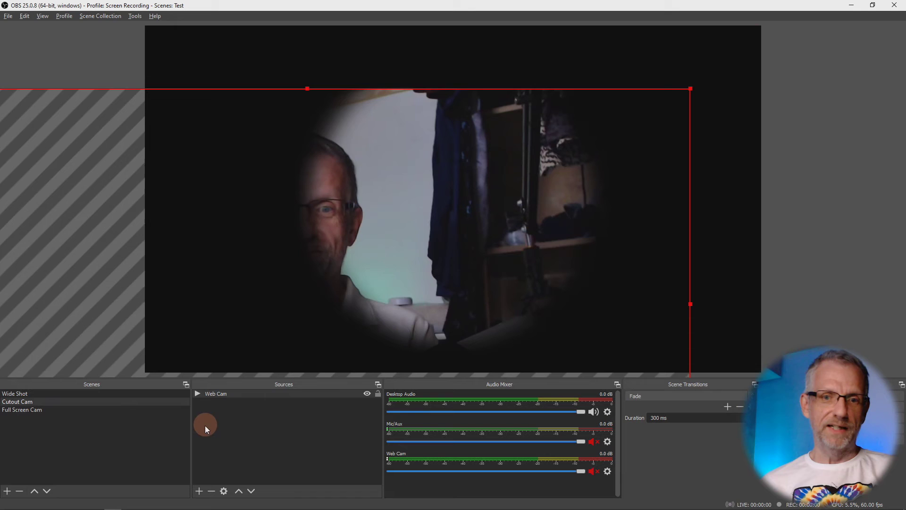
drag(561, 235, 562, 237)
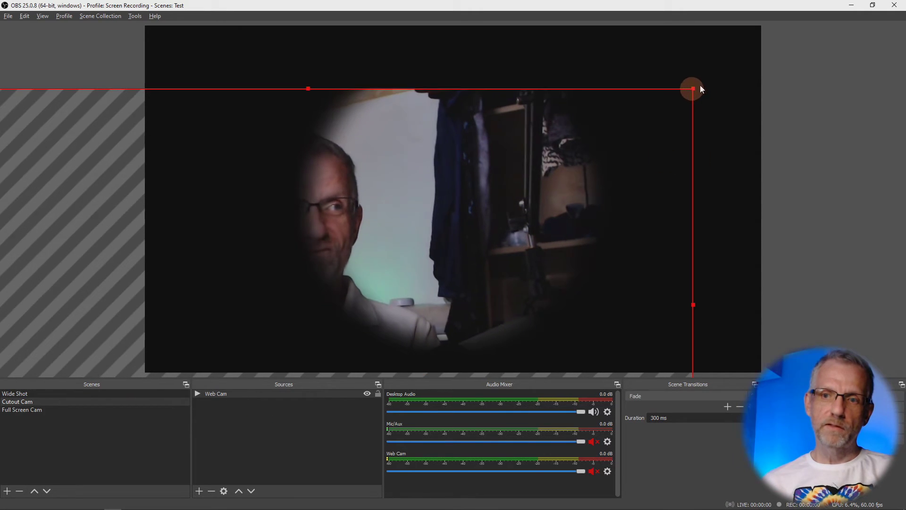
drag(692, 90, 802, 41)
click(805, 41)
Step: Enlarge and recentre the webcam further so the face fills the circle, then view Wide Shot
drag(724, 83, 677, 158)
drag(731, 119, 816, 69)
click(672, 159)
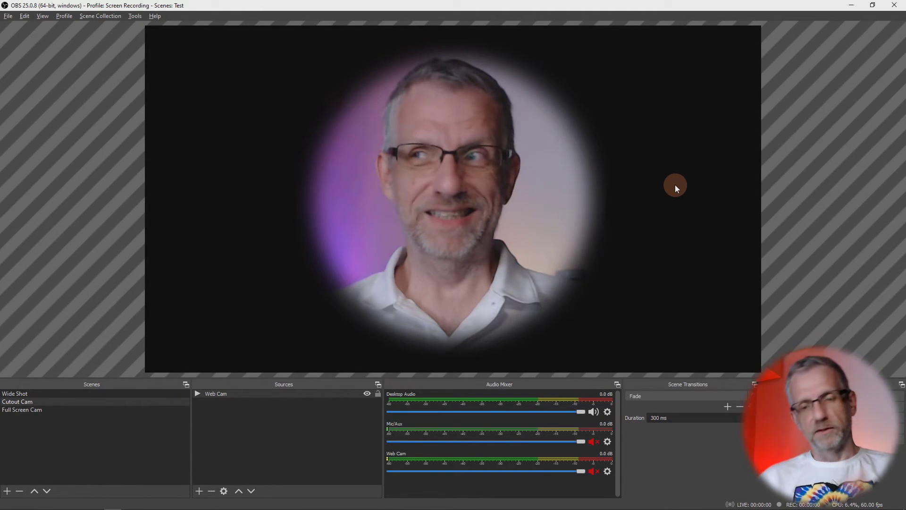
click(675, 184)
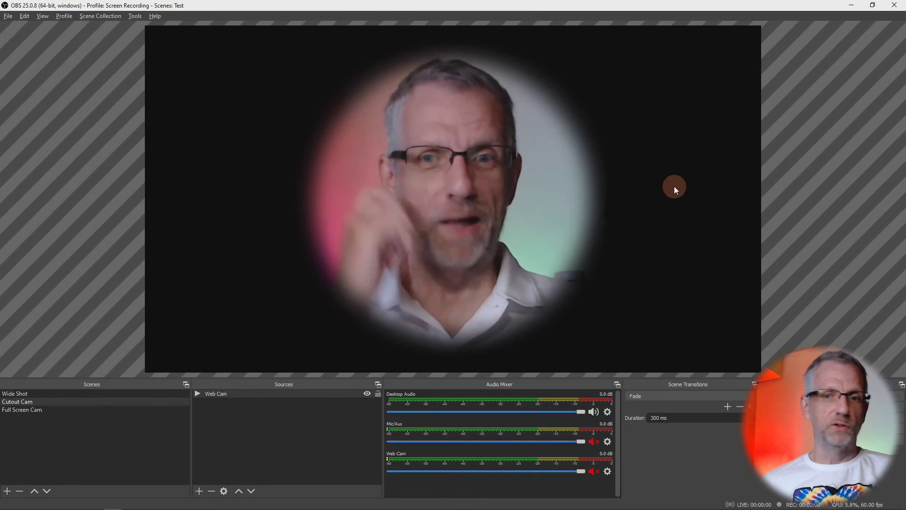
click(674, 182)
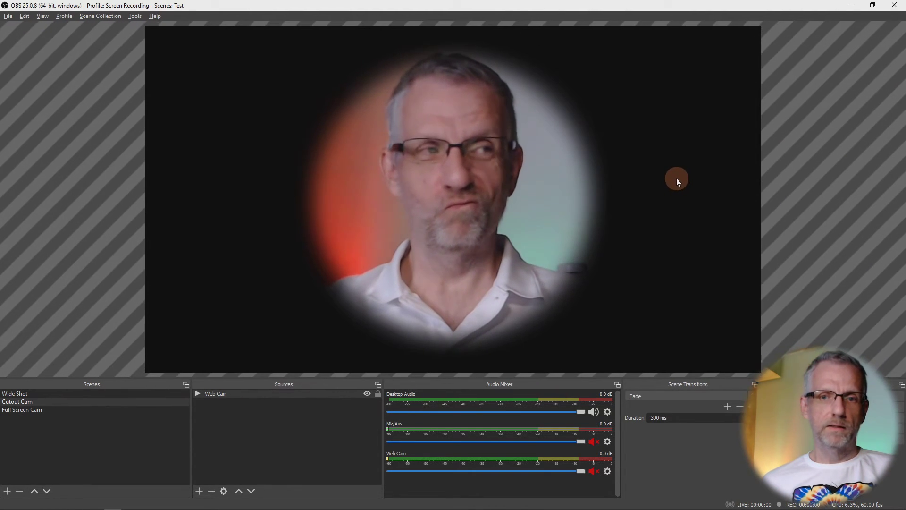
click(478, 345)
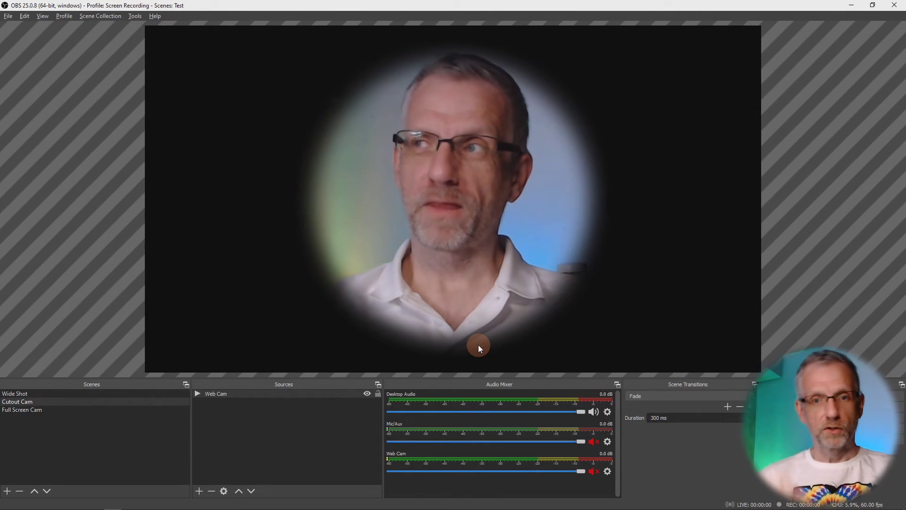
click(140, 394)
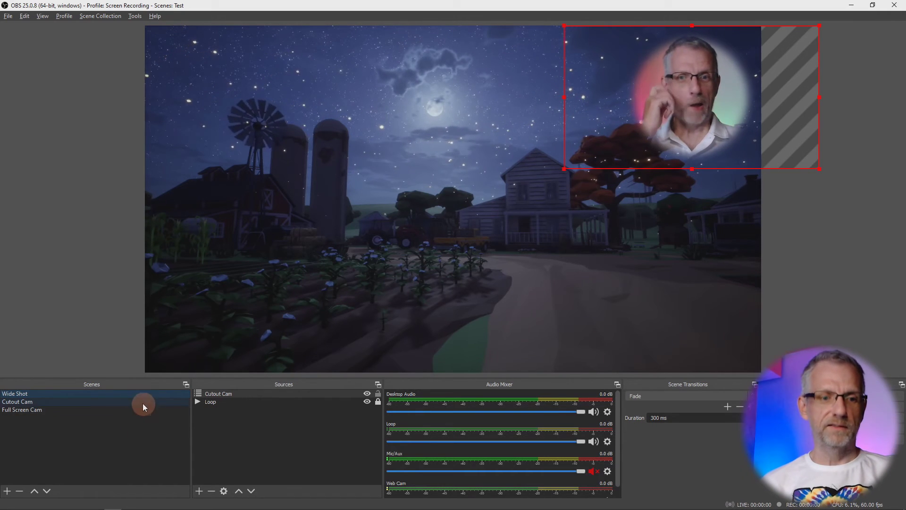
click(135, 402)
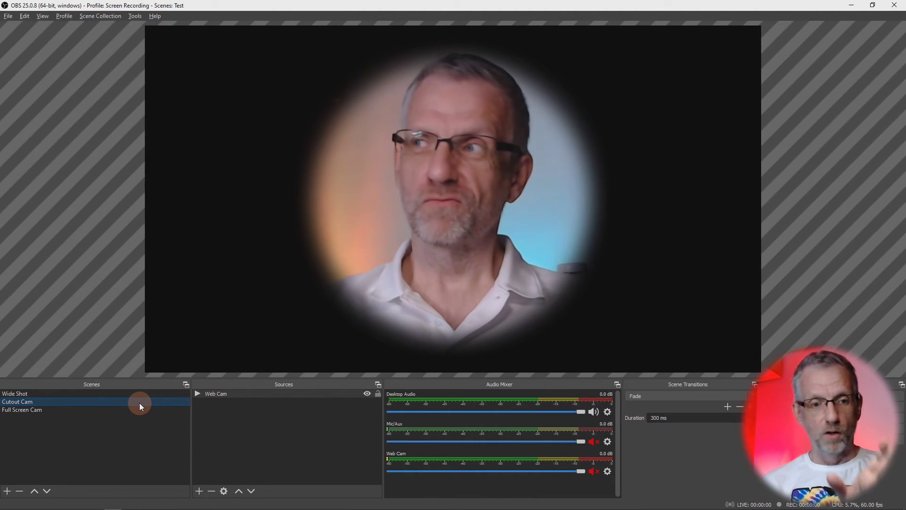
click(264, 393)
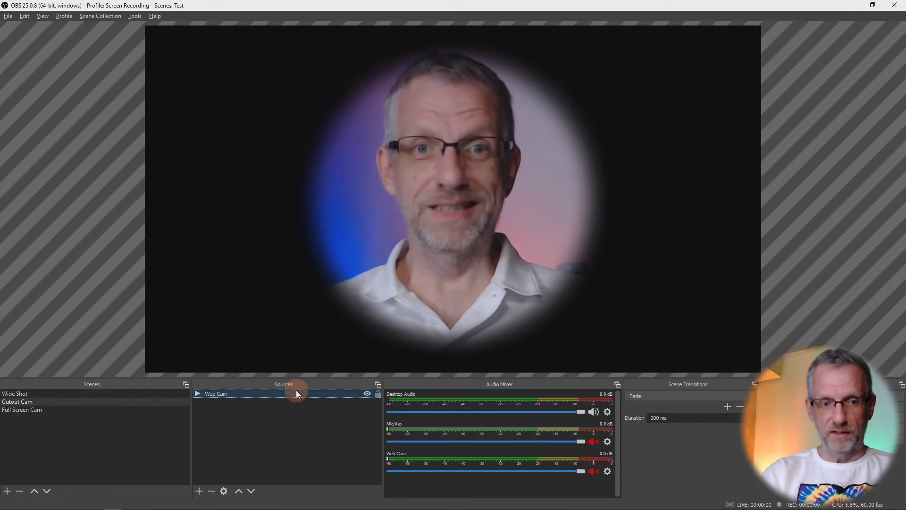
click(161, 394)
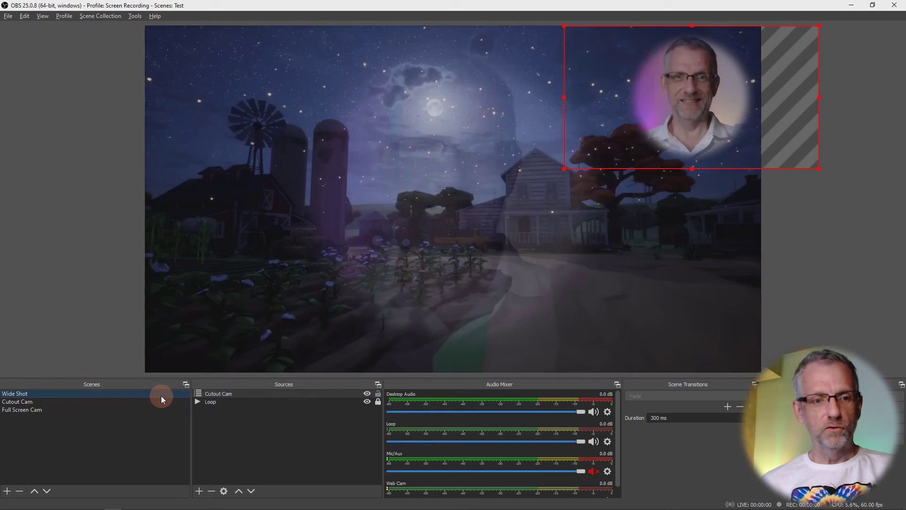